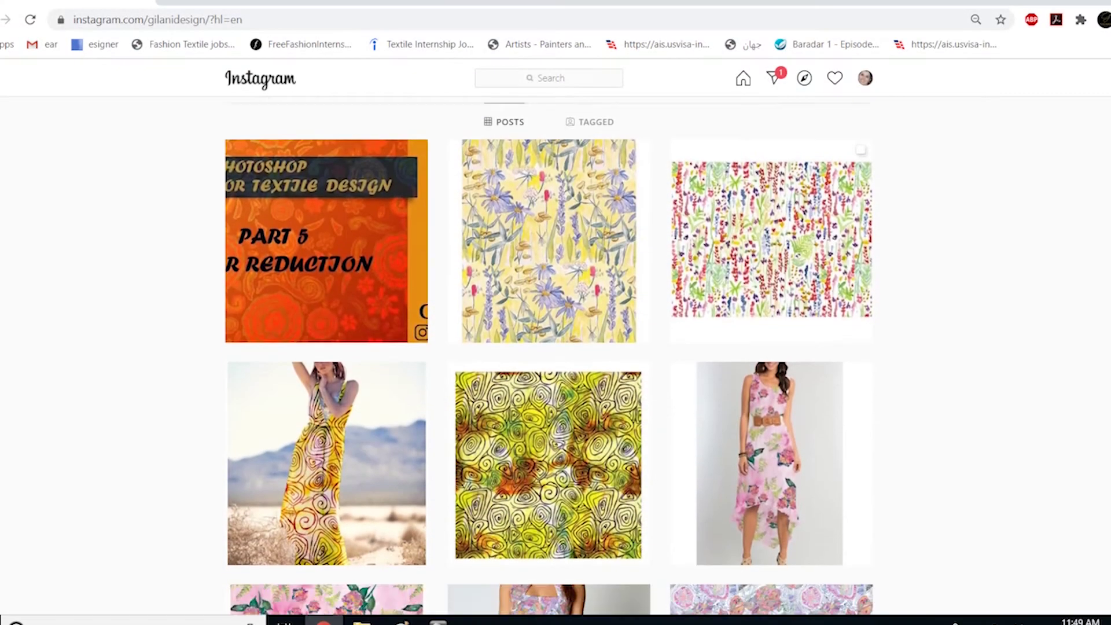
{"action": "scroll", "coordinate": [556, 348], "scroll_direction": "down", "scroll_amount": 1}
{"action": "scroll", "coordinate": [555, 347], "scroll_direction": "down", "scroll_amount": 1}
{"action": "scroll", "coordinate": [555, 348], "scroll_direction": "down", "scroll_amount": 1}
{"action": "scroll", "coordinate": [555, 348], "scroll_direction": "down", "scroll_amount": 1}
{"action": "scroll", "coordinate": [555, 348], "scroll_direction": "down", "scroll_amount": 1}
{"action": "scroll", "coordinate": [555, 347], "scroll_direction": "down", "scroll_amount": 1}
{"action": "scroll", "coordinate": [556, 348], "scroll_direction": "down", "scroll_amount": 2}
{"action": "scroll", "coordinate": [555, 347], "scroll_direction": "down", "scroll_amount": 1}
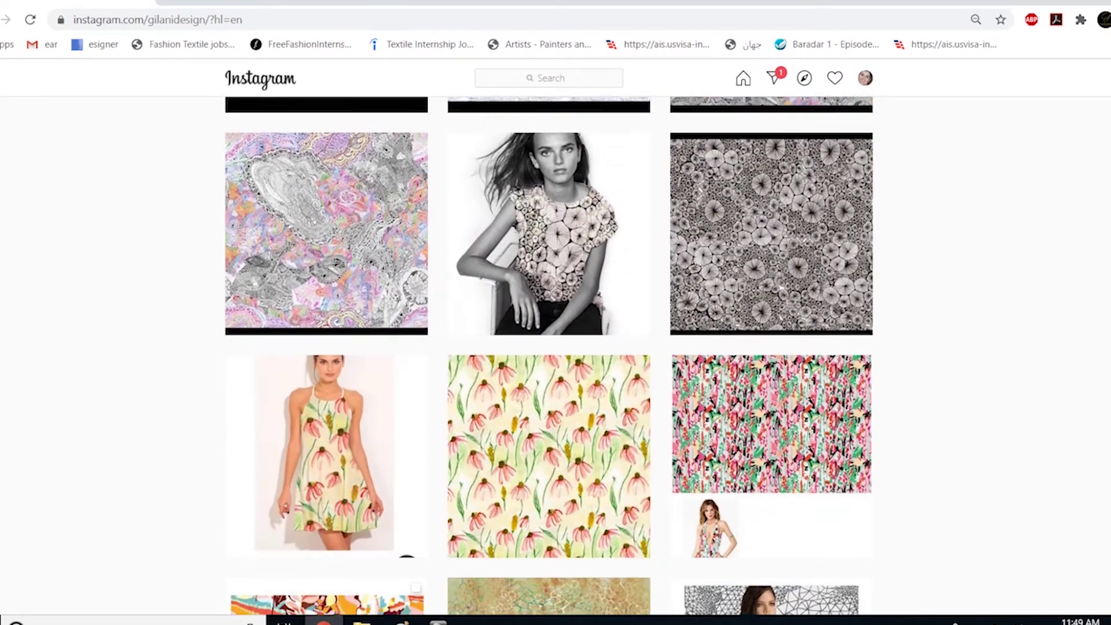
{"action": "scroll", "coordinate": [556, 347], "scroll_direction": "down", "scroll_amount": 1}
{"action": "scroll", "coordinate": [555, 348], "scroll_direction": "down", "scroll_amount": 1}
{"action": "scroll", "coordinate": [556, 347], "scroll_direction": "down", "scroll_amount": 1}
{"action": "scroll", "coordinate": [556, 347], "scroll_direction": "down", "scroll_amount": 1}
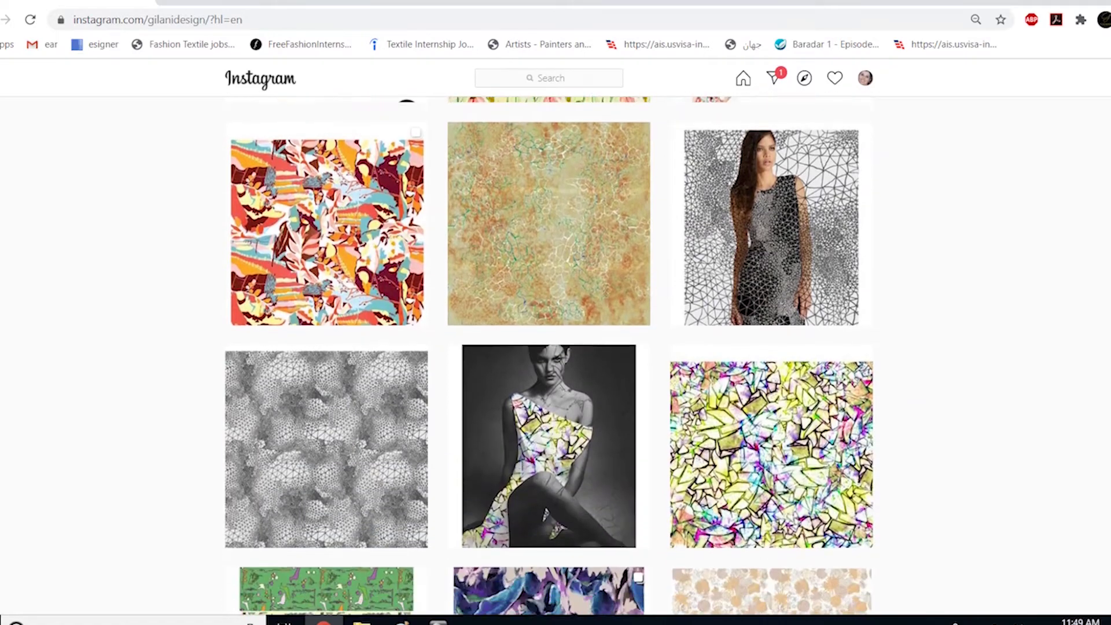
{"action": "scroll", "coordinate": [556, 347], "scroll_direction": "down", "scroll_amount": 1}
{"action": "scroll", "coordinate": [556, 347], "scroll_direction": "down", "scroll_amount": 2}
{"action": "scroll", "coordinate": [555, 347], "scroll_direction": "down", "scroll_amount": 1}
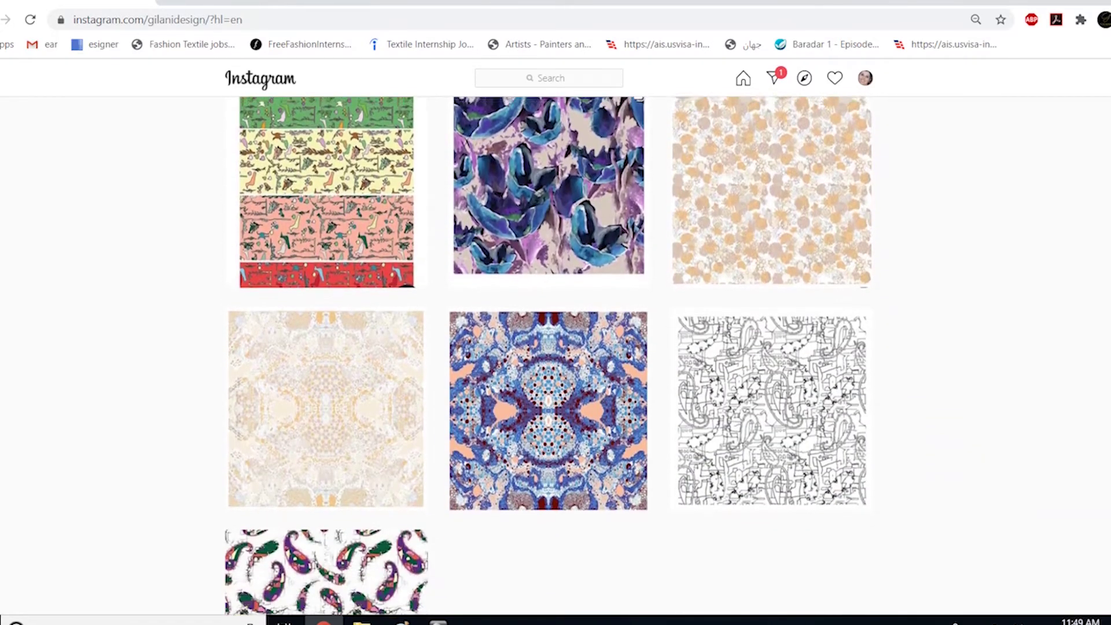
{"action": "scroll", "coordinate": [555, 347], "scroll_direction": "up", "scroll_amount": 1}
{"action": "scroll", "coordinate": [555, 347], "scroll_direction": "up", "scroll_amount": 1}
{"action": "scroll", "coordinate": [555, 347], "scroll_direction": "up", "scroll_amount": 2}
{"action": "scroll", "coordinate": [556, 347], "scroll_direction": "up", "scroll_amount": 1}
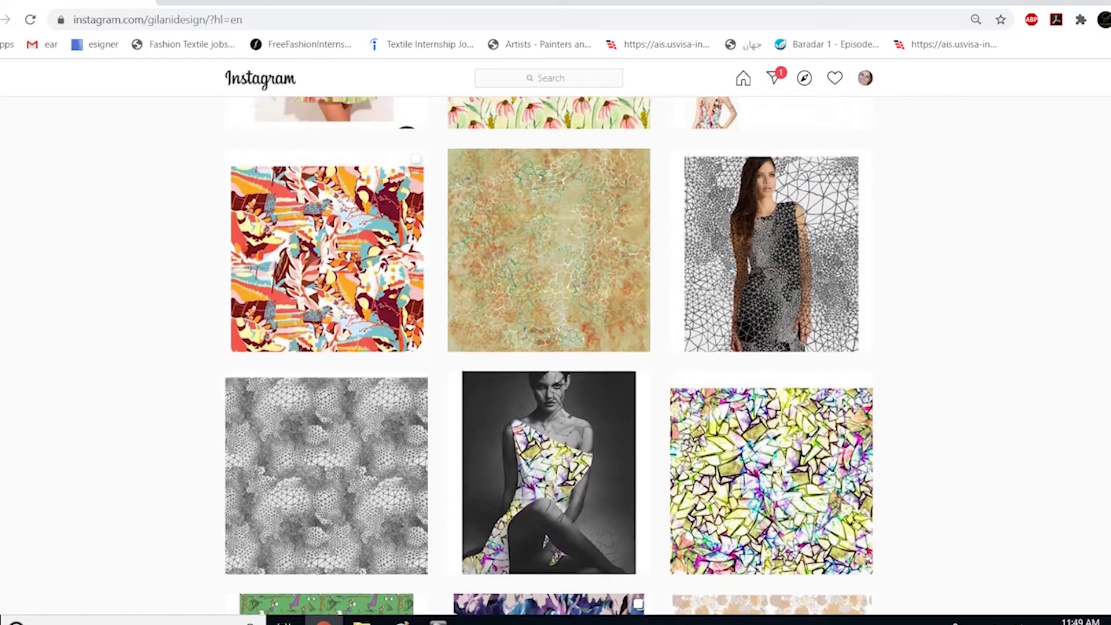
{"action": "scroll", "coordinate": [556, 347], "scroll_direction": "up", "scroll_amount": 1}
{"action": "scroll", "coordinate": [556, 348], "scroll_direction": "up", "scroll_amount": 1}
{"action": "scroll", "coordinate": [556, 348], "scroll_direction": "up", "scroll_amount": 1}
{"action": "scroll", "coordinate": [555, 348], "scroll_direction": "up", "scroll_amount": 1}
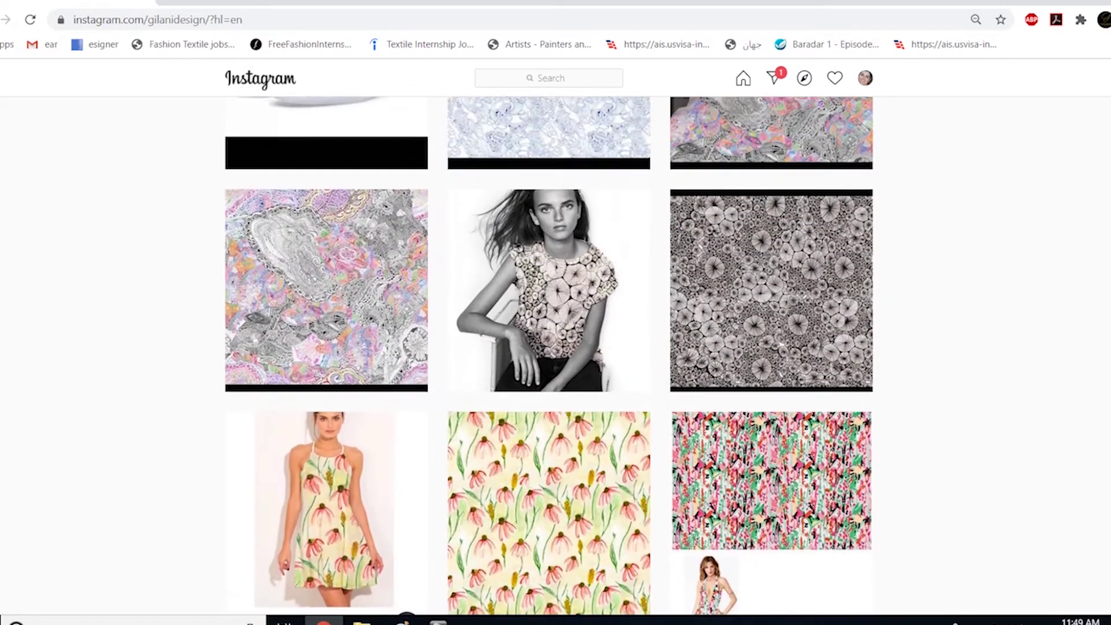
{"action": "scroll", "coordinate": [555, 347], "scroll_direction": "up", "scroll_amount": 2}
{"action": "scroll", "coordinate": [555, 347], "scroll_direction": "up", "scroll_amount": 2}
{"action": "scroll", "coordinate": [555, 347], "scroll_direction": "up", "scroll_amount": 2}
{"action": "scroll", "coordinate": [555, 347], "scroll_direction": "up", "scroll_amount": 2}
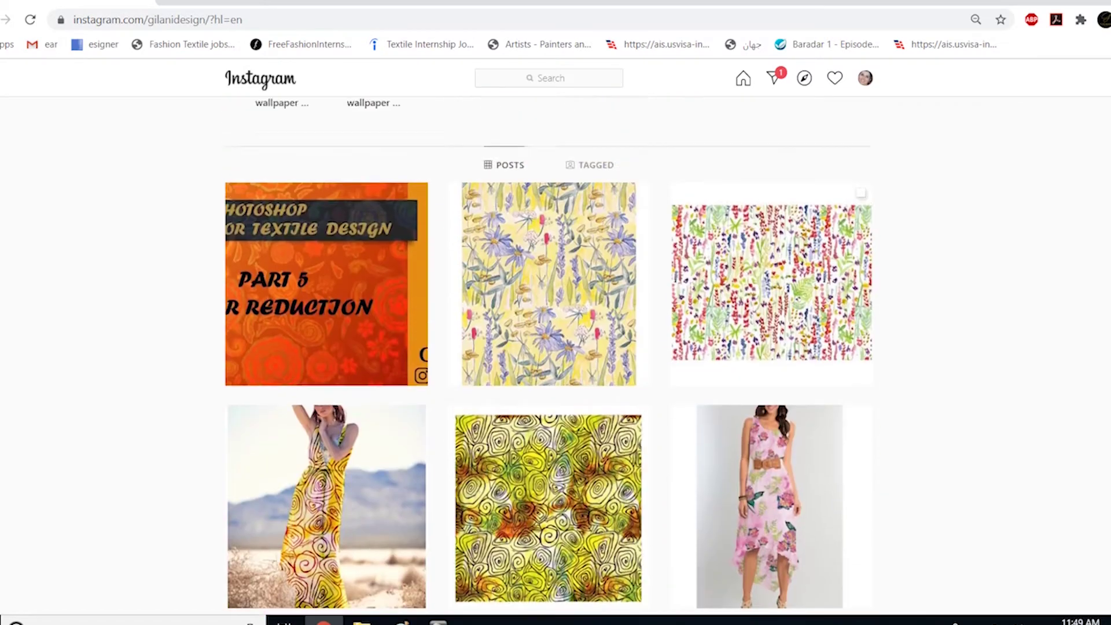
{"action": "scroll", "coordinate": [556, 347], "scroll_direction": "up", "scroll_amount": 2}
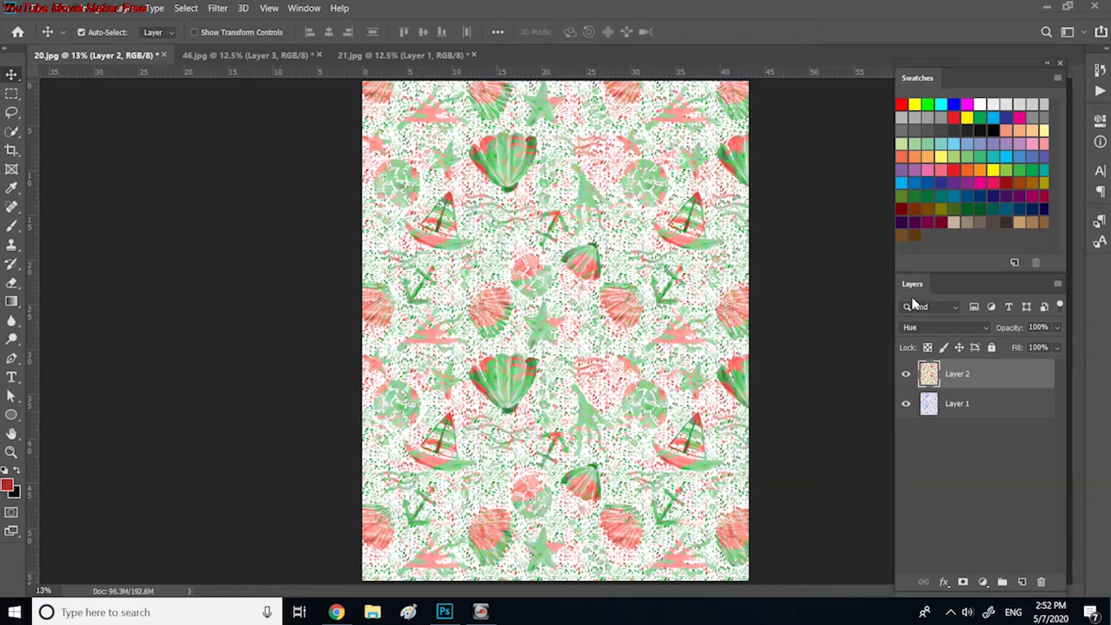
{"action": "left_click", "coordinate": [983, 328]}
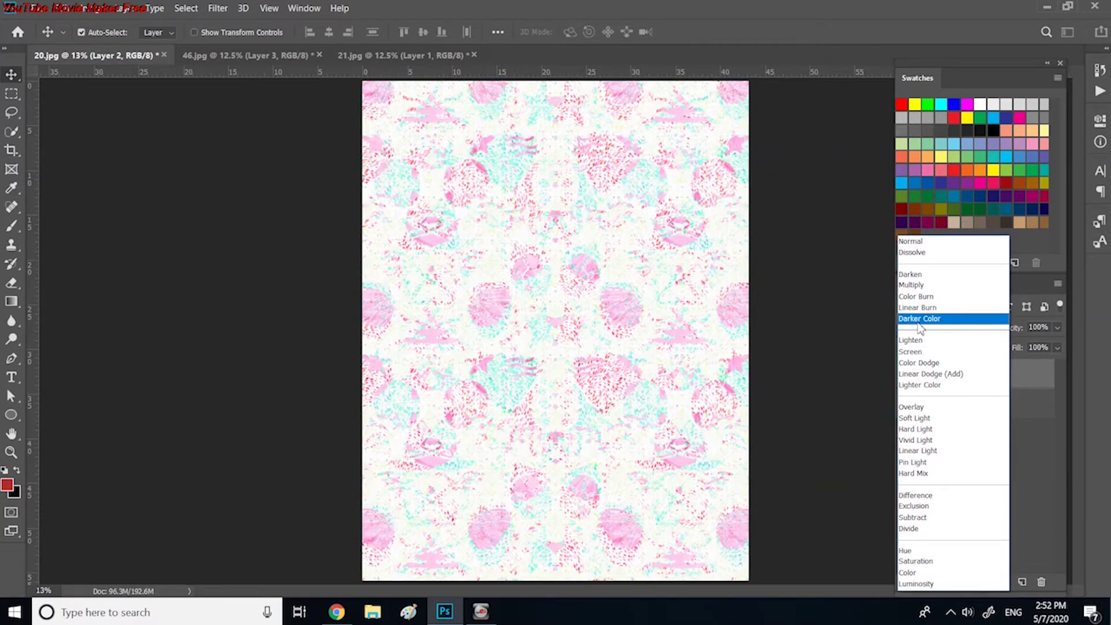
Keep the seashell layer on Hue, then hide Layer 2 and Layer 1
{"action": "left_click", "coordinate": [904, 551]}
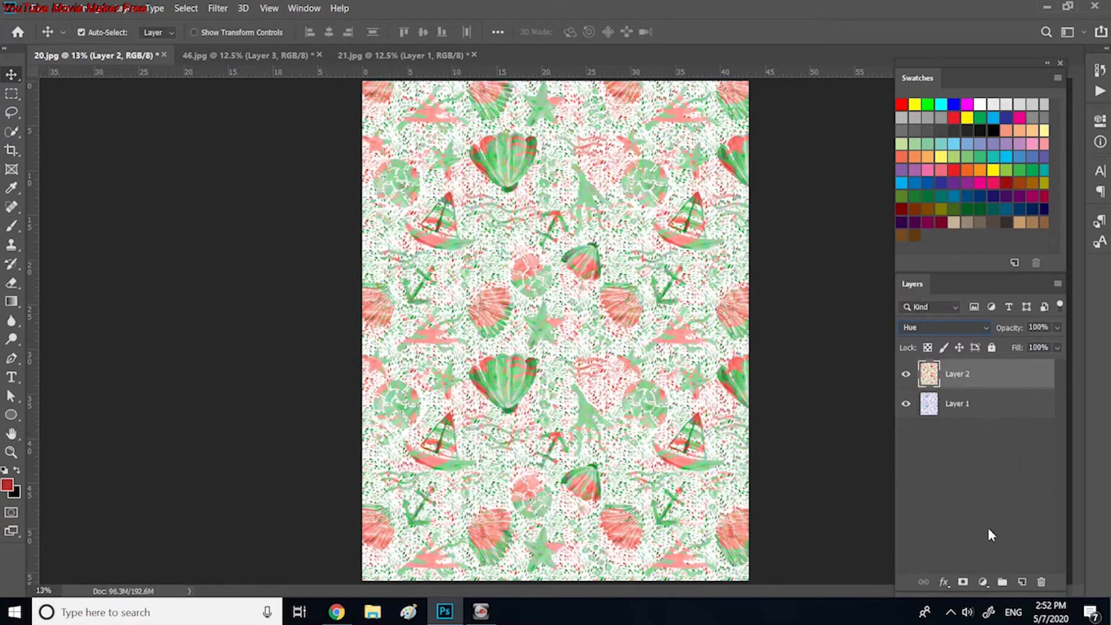
{"action": "left_click", "coordinate": [906, 375]}
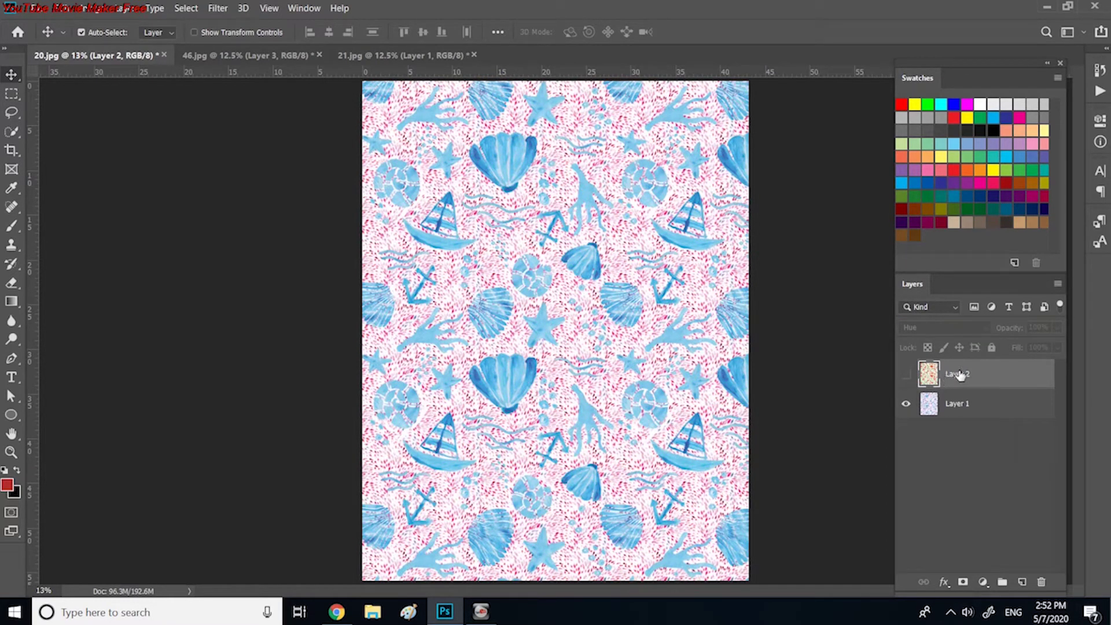
{"action": "left_click", "coordinate": [907, 403]}
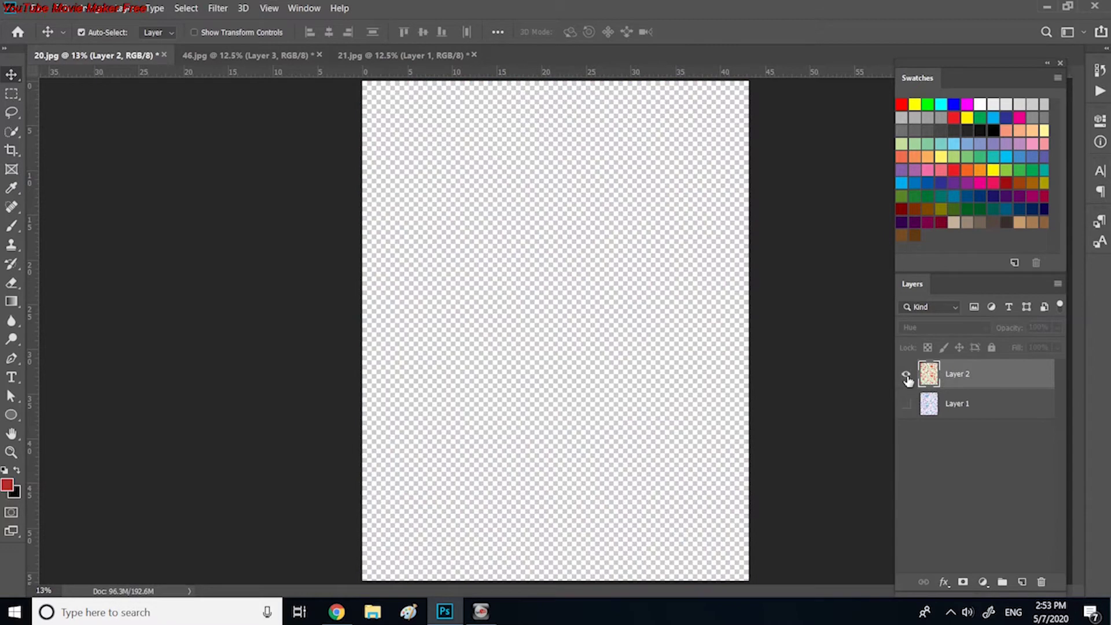
Compare Layer 2 and Layer 1 by toggling their visibility, ending with both shown
{"action": "left_click", "coordinate": [906, 375]}
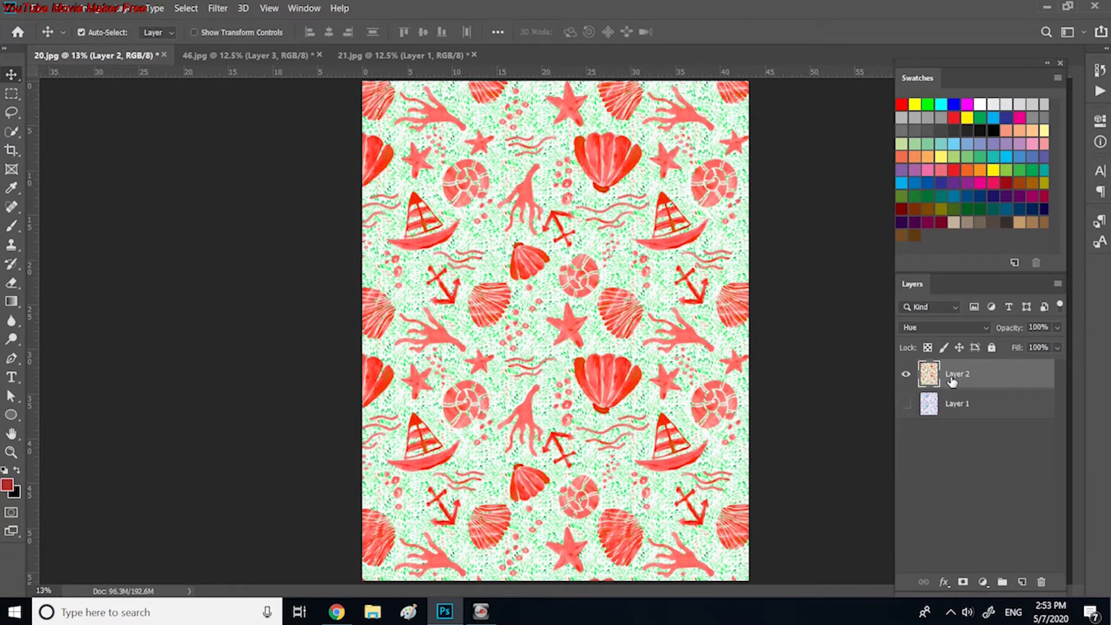
{"action": "left_click", "coordinate": [908, 380]}
{"action": "left_click", "coordinate": [905, 404]}
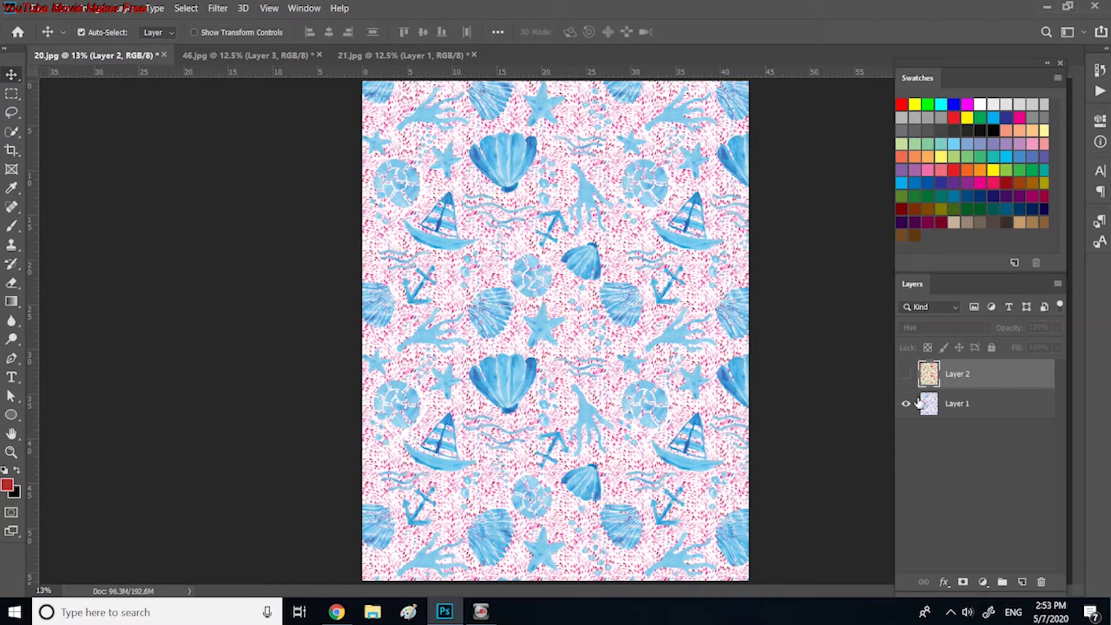
{"action": "left_click", "coordinate": [908, 379]}
{"action": "left_click", "coordinate": [906, 374]}
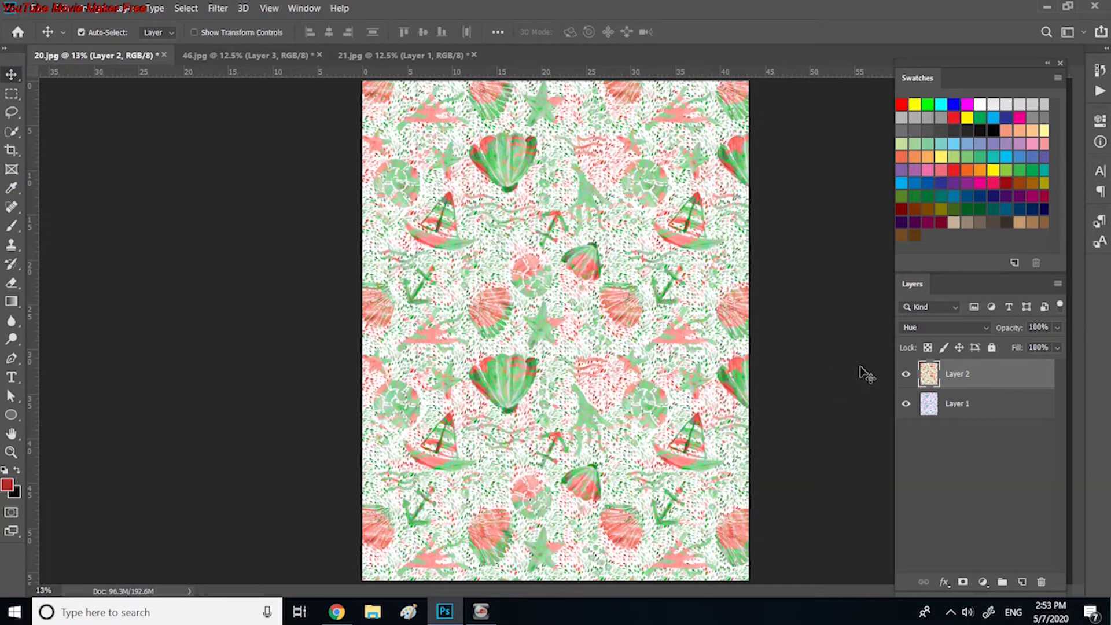
{"action": "scroll", "coordinate": [706, 293], "scroll_direction": "up", "scroll_amount": 1}
{"action": "scroll", "coordinate": [699, 296], "scroll_direction": "up", "scroll_amount": 1}
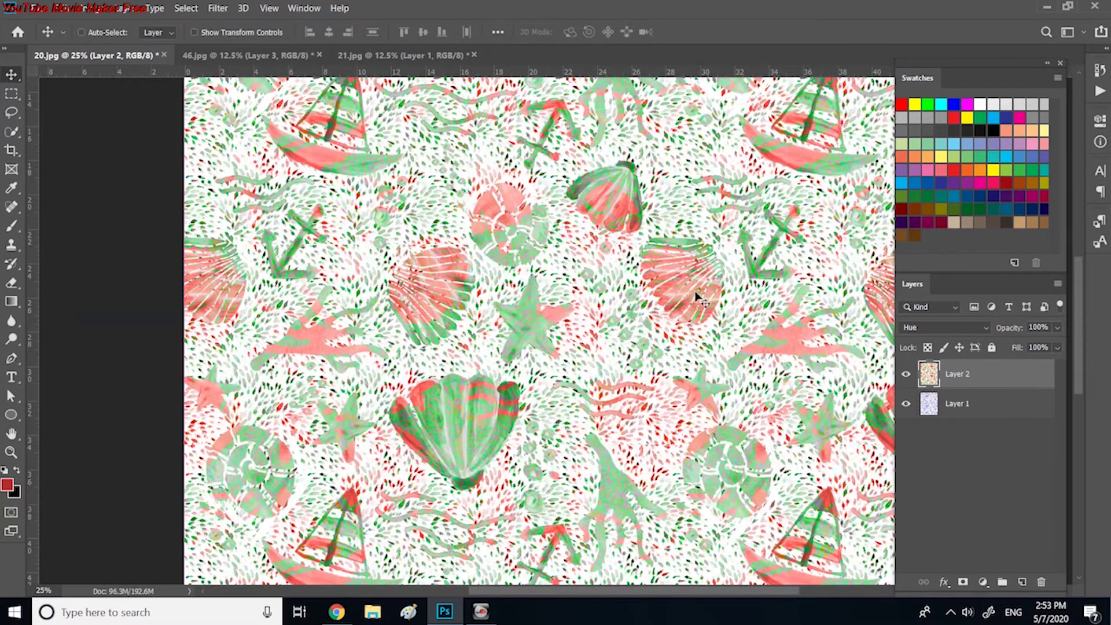
{"action": "scroll", "coordinate": [695, 297], "scroll_direction": "up", "scroll_amount": 1}
{"action": "scroll", "coordinate": [695, 299], "scroll_direction": "up", "scroll_amount": 1}
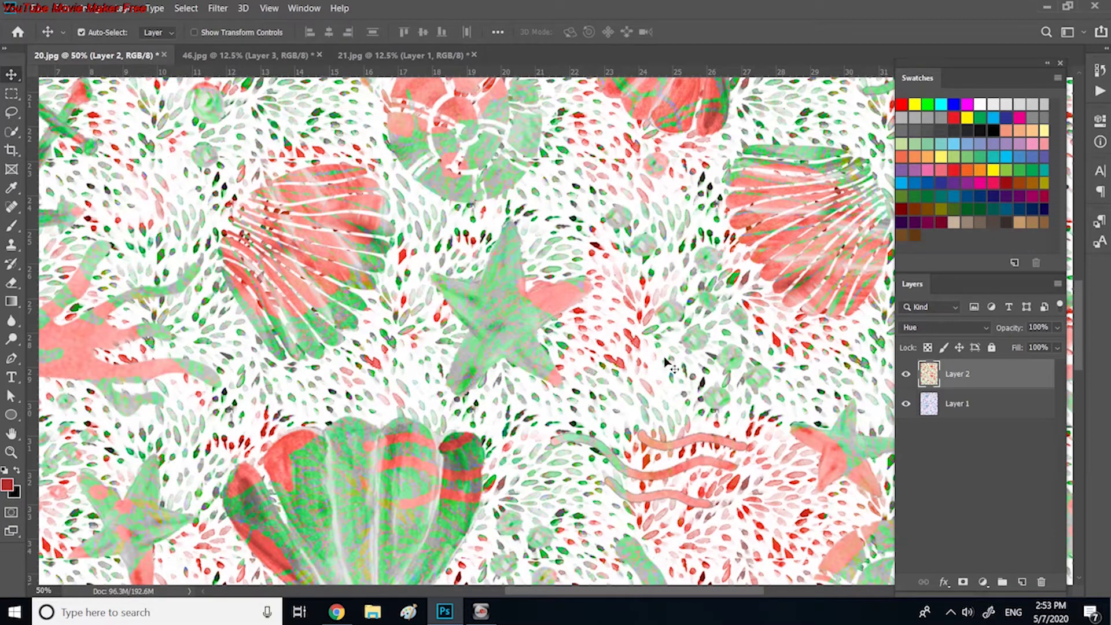
Inspect the shells and sailboat up close, then set Layer 2's blend mode to Normal
{"action": "left_click_drag", "start_coordinate": [662, 363], "coordinate": [564, 380]}
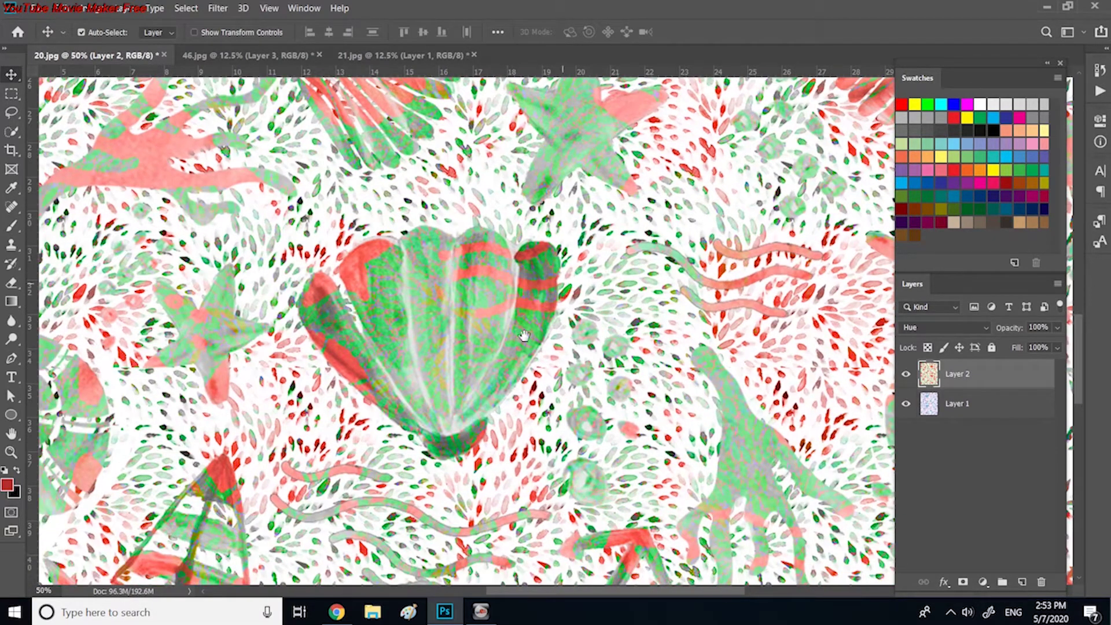
{"action": "left_click_drag", "start_coordinate": [506, 320], "coordinate": [593, 145]}
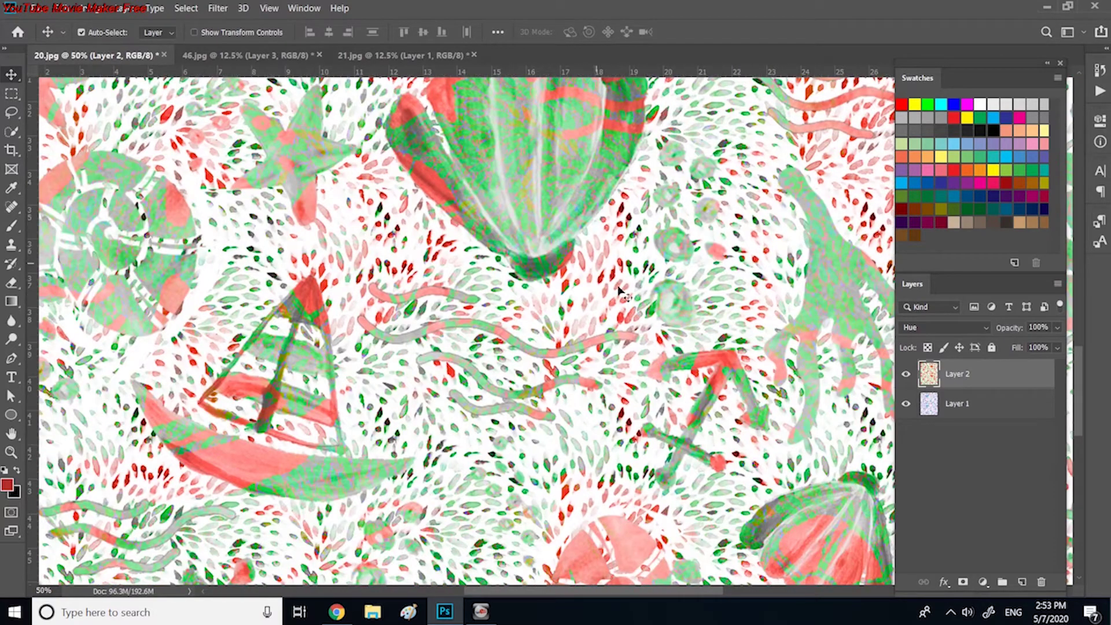
{"action": "left_click", "coordinate": [984, 327]}
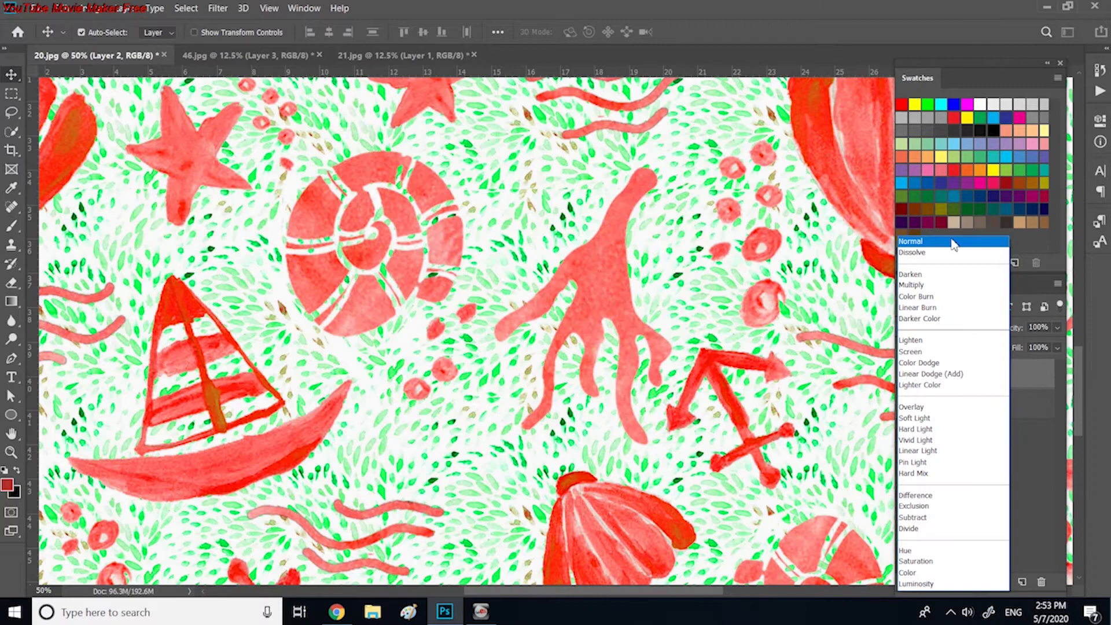
{"action": "left_click", "coordinate": [920, 242]}
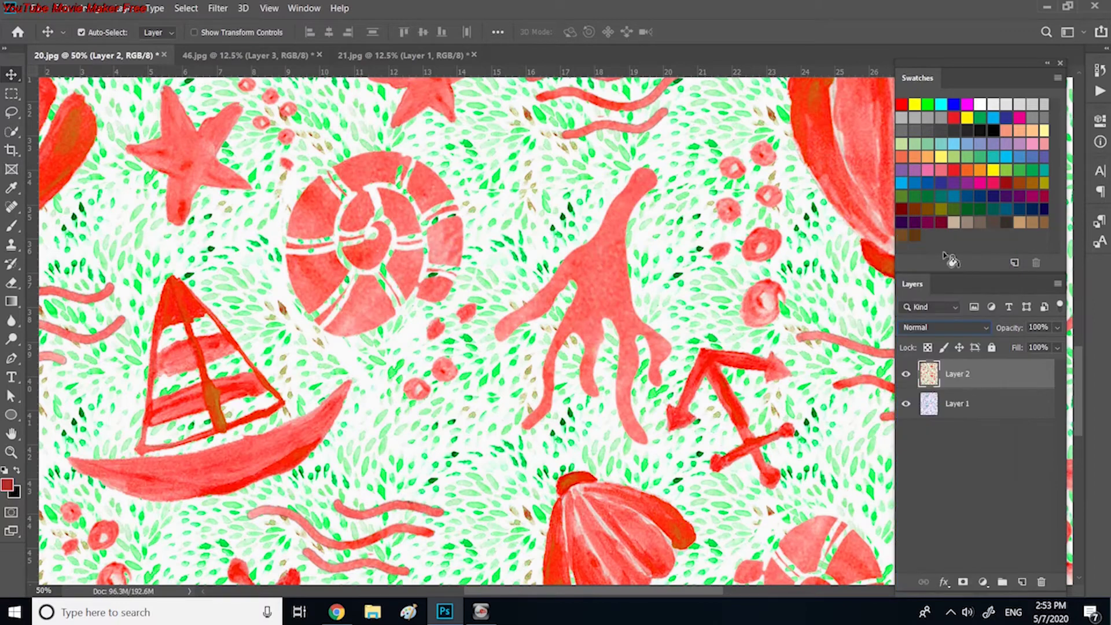
{"action": "key", "text": "ctrl"}
{"action": "key", "text": "ctrl"}
{"action": "scroll", "coordinate": [886, 308], "scroll_direction": "down", "scroll_amount": 3}
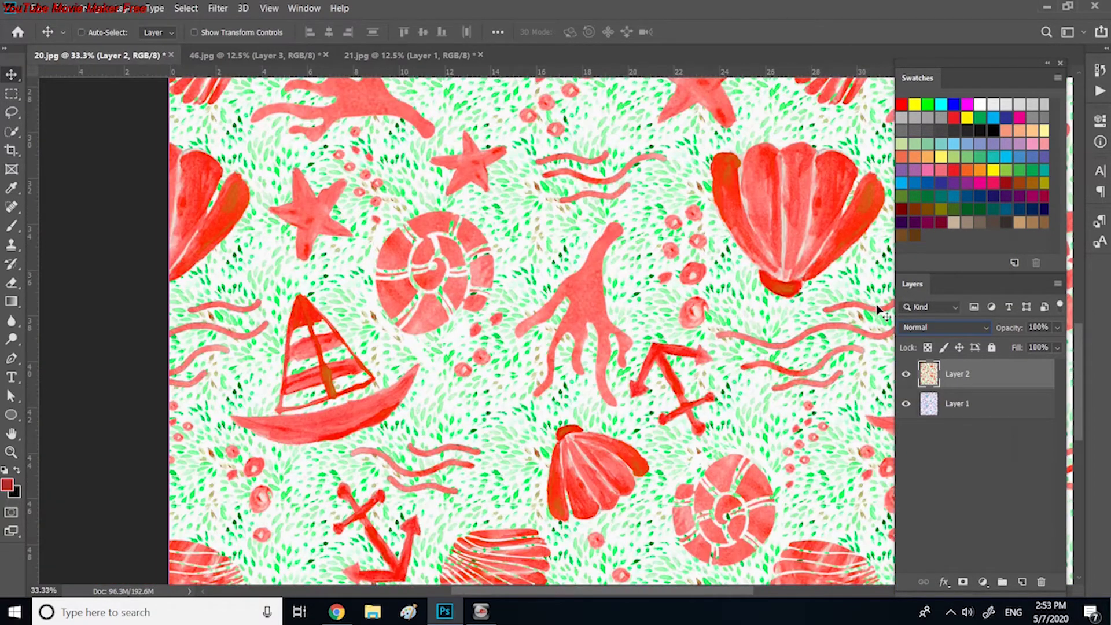
{"action": "scroll", "coordinate": [862, 317], "scroll_direction": "down", "scroll_amount": 3}
{"action": "key", "text": "ctrl"}
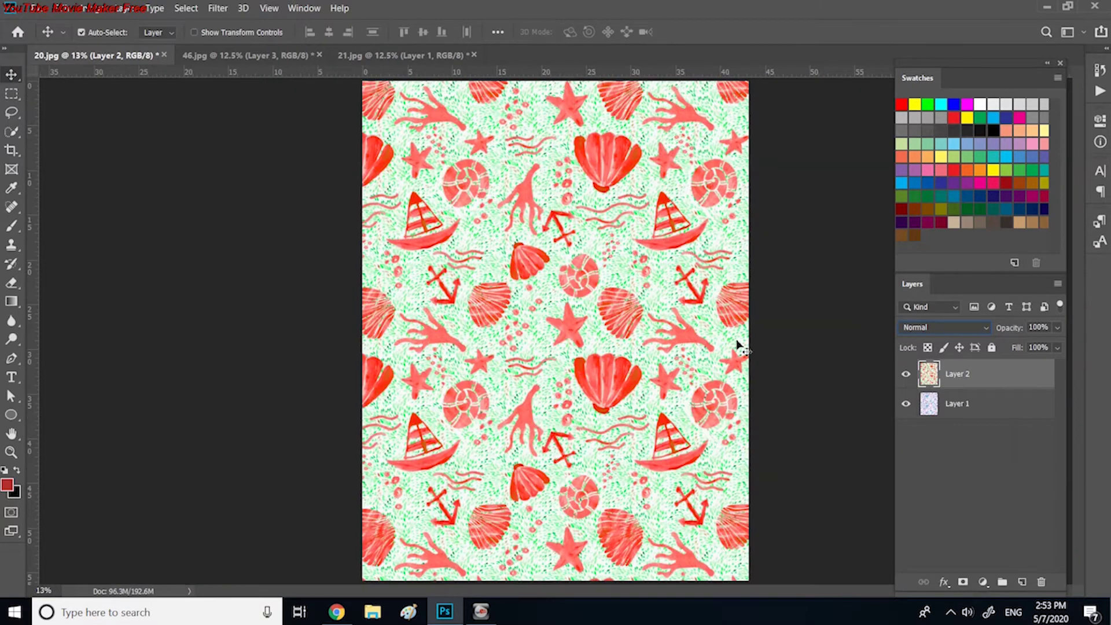
Hide the seashell and base pattern layers, then show both again
{"action": "left_click", "coordinate": [906, 374]}
{"action": "left_click", "coordinate": [906, 404]}
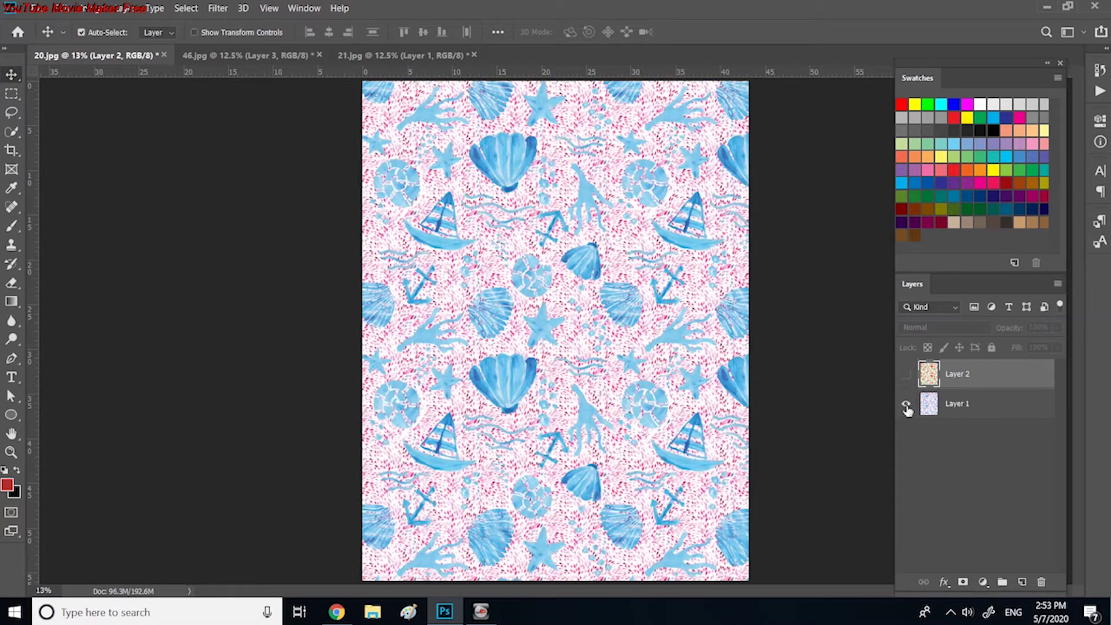
{"action": "left_click", "coordinate": [906, 374]}
{"action": "left_click", "coordinate": [907, 404]}
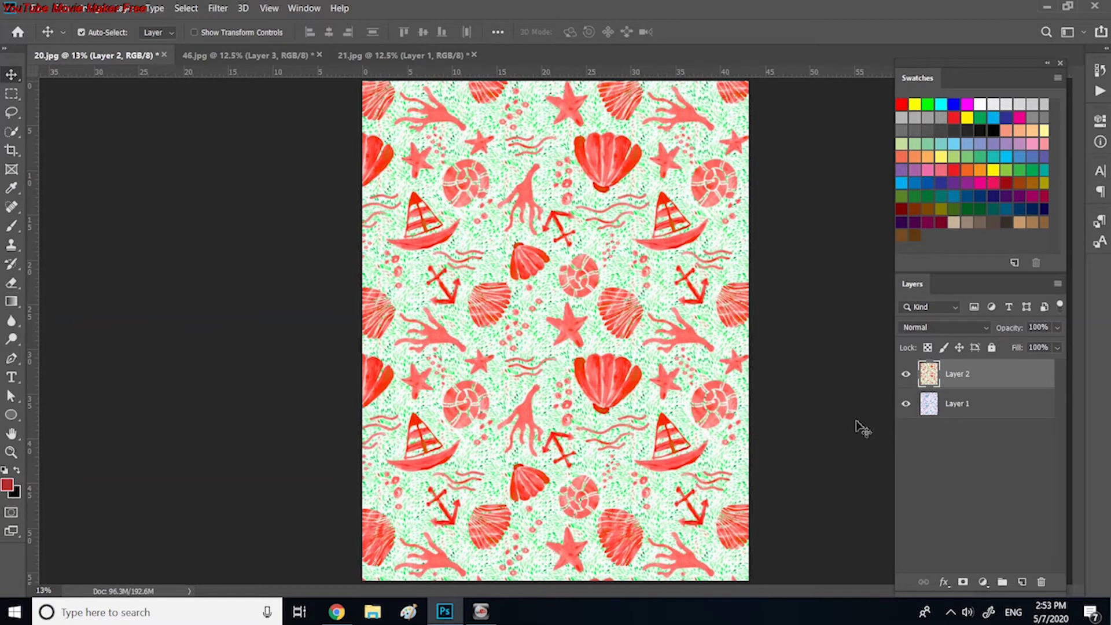
Set the seashell layer's blend mode to Hue
{"action": "left_click", "coordinate": [988, 328]}
{"action": "left_click", "coordinate": [956, 430]}
{"action": "left_click", "coordinate": [993, 323]}
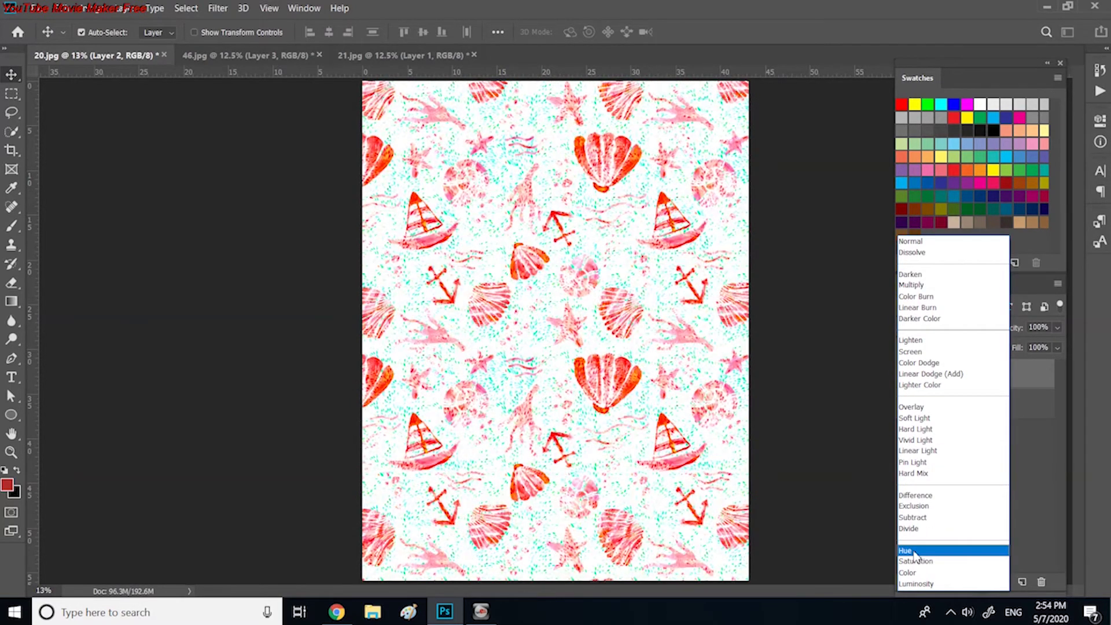
{"action": "left_click", "coordinate": [912, 551]}
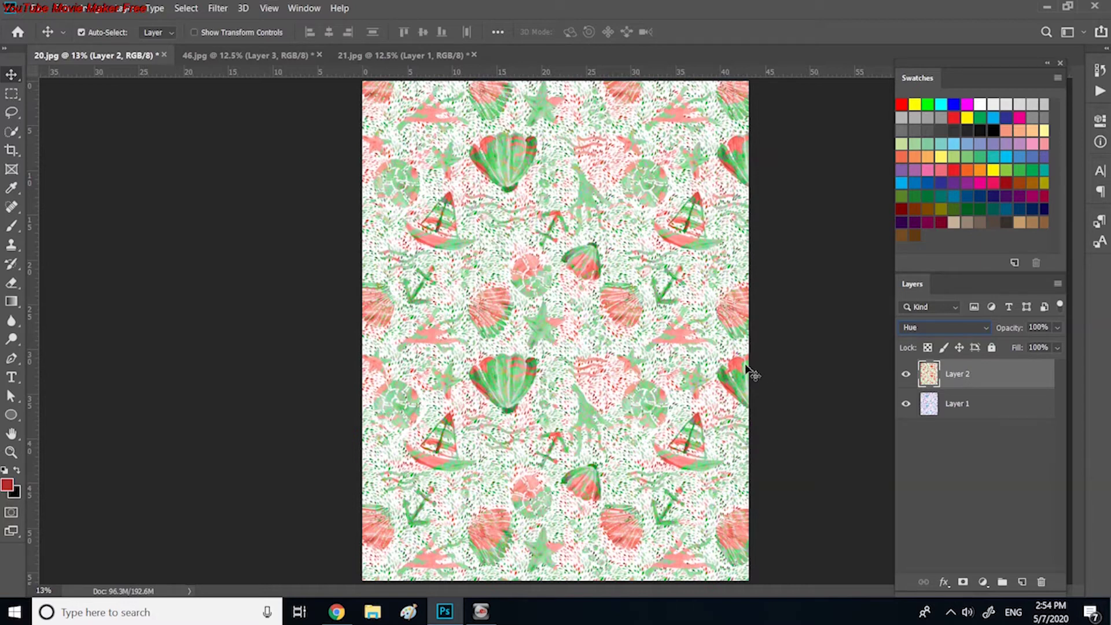
Switch to the 46.jpg gradient design and view the orange gradient layer alone
{"action": "left_click", "coordinate": [250, 57]}
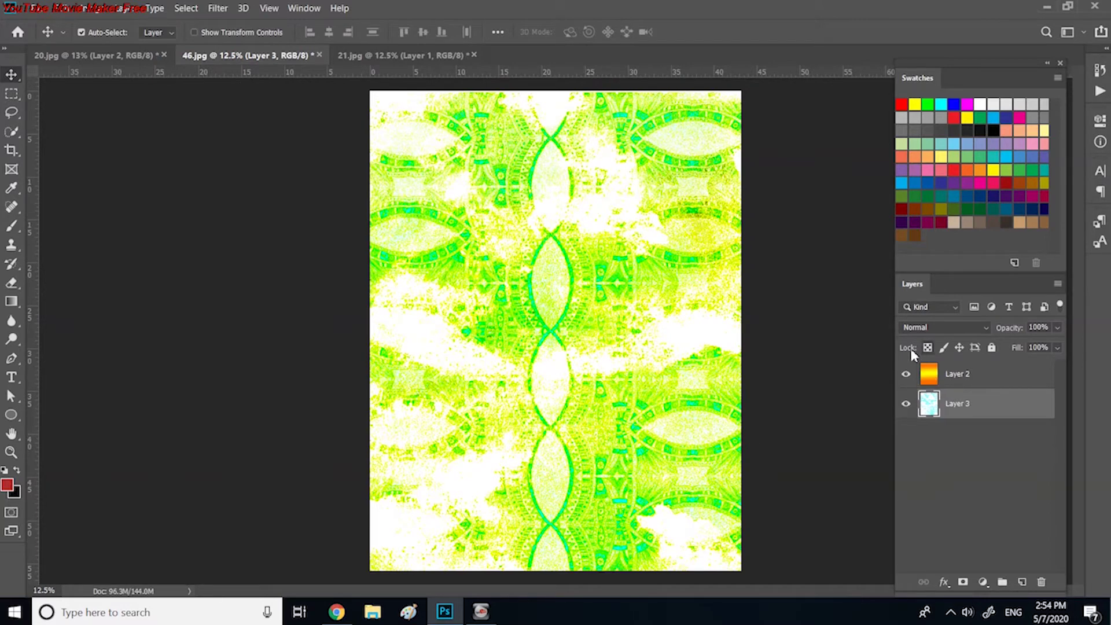
{"action": "left_click", "coordinate": [906, 373]}
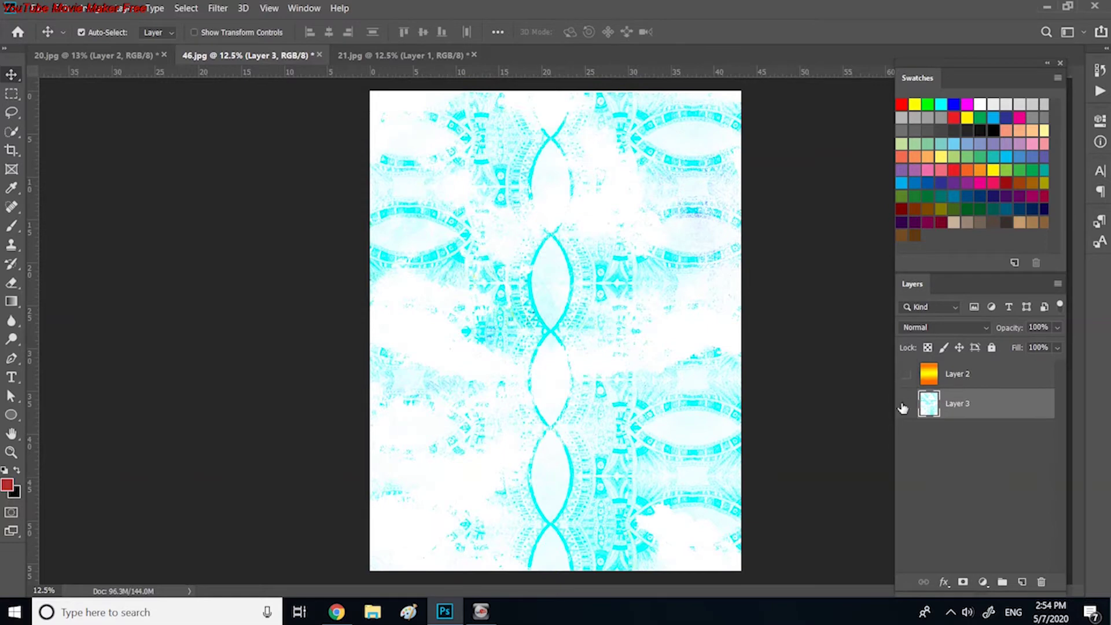
{"action": "left_click", "coordinate": [905, 404]}
{"action": "left_click", "coordinate": [907, 376]}
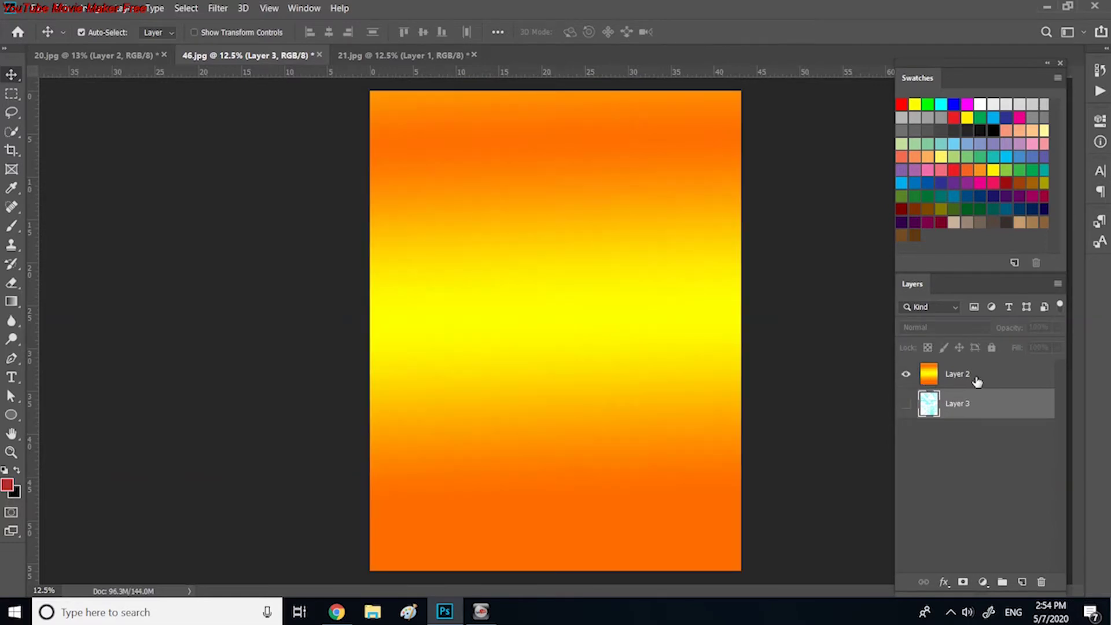
View the cyan pattern layer alone, then show the gradient layer over it again
{"action": "left_click", "coordinate": [958, 384]}
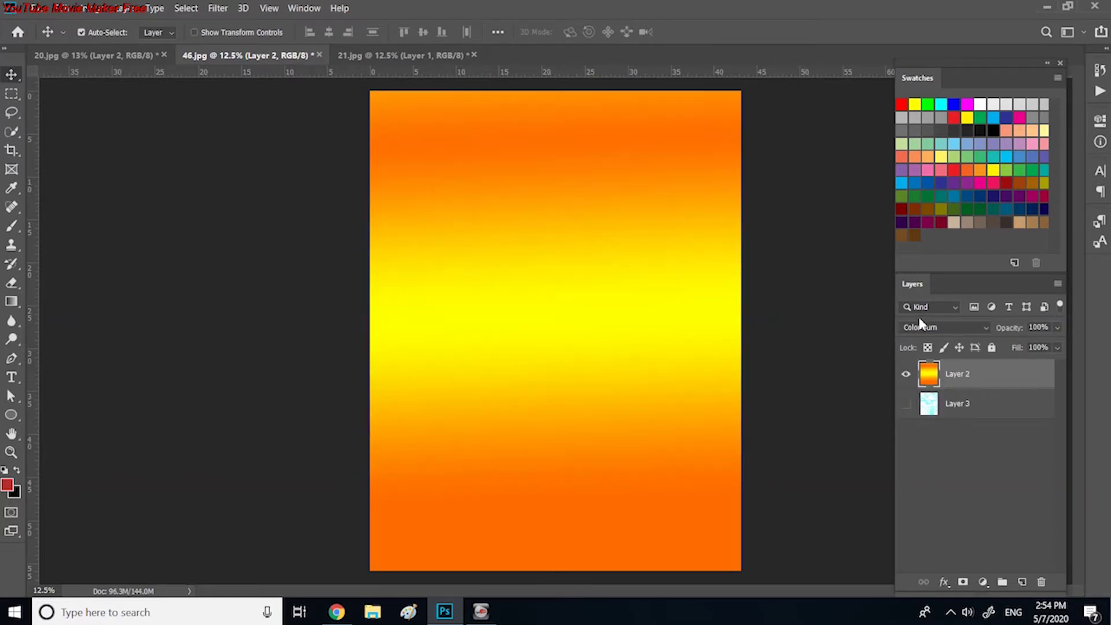
{"action": "left_click", "coordinate": [905, 373]}
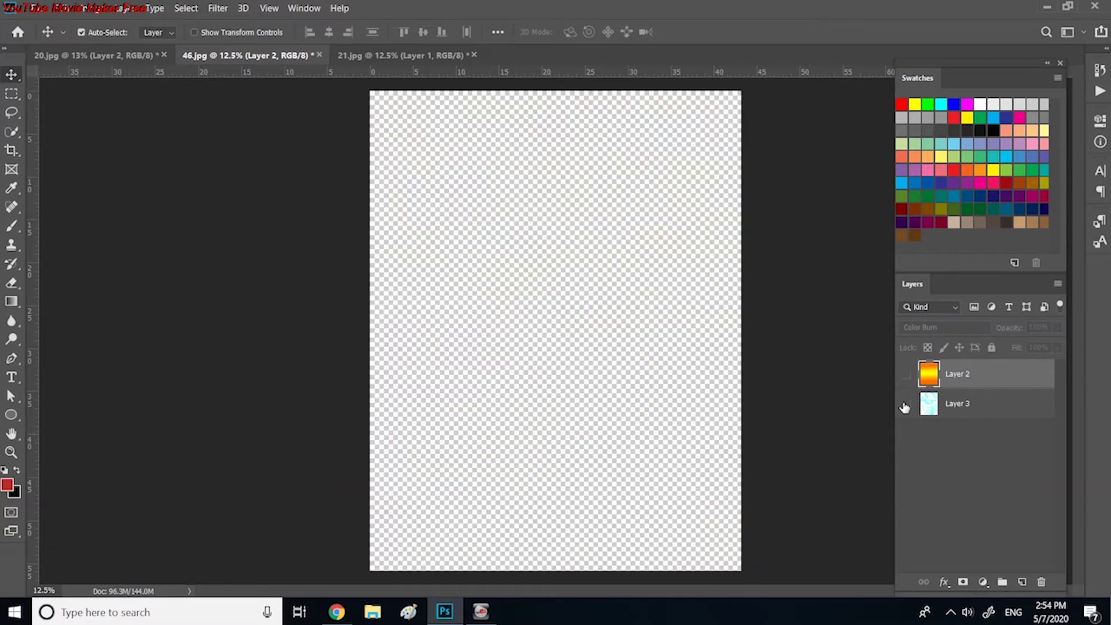
{"action": "left_click", "coordinate": [905, 404]}
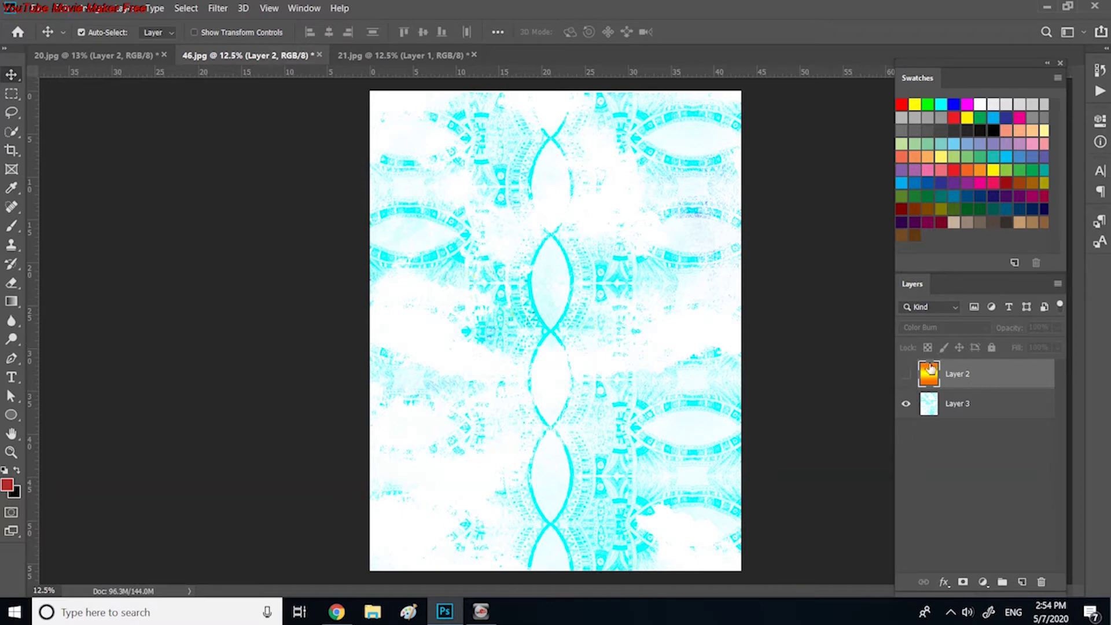
{"action": "left_click", "coordinate": [905, 381]}
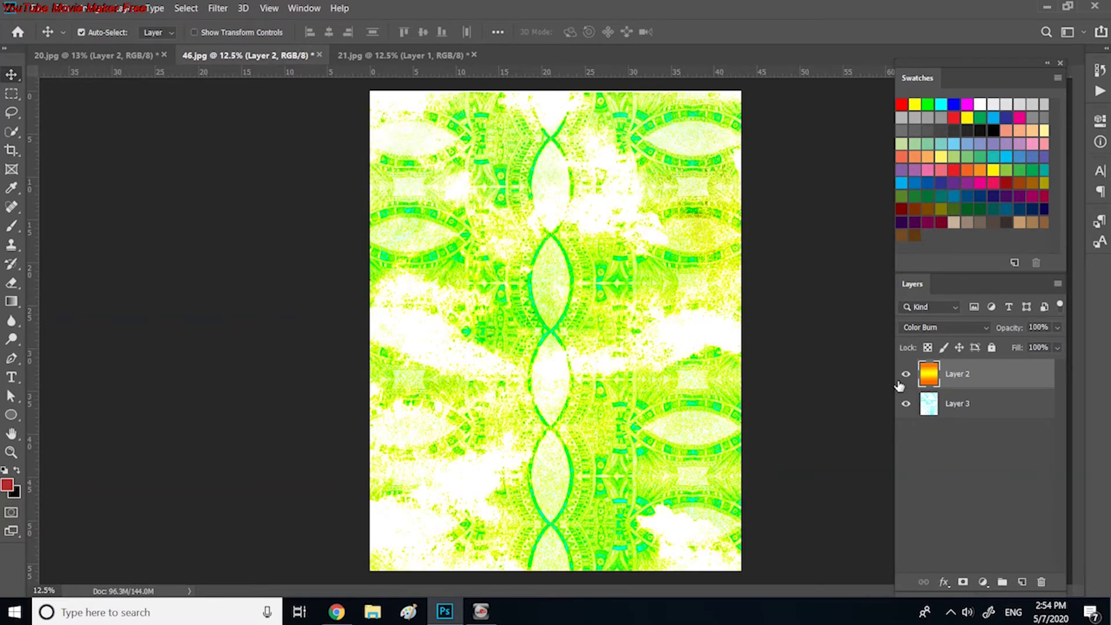
{"action": "left_click", "coordinate": [985, 327]}
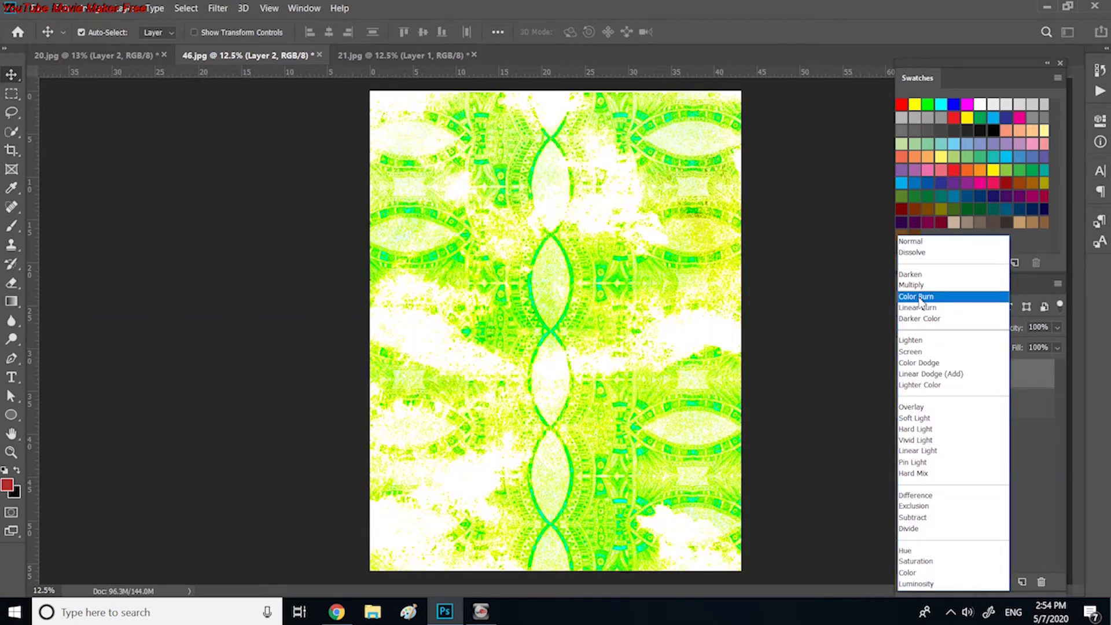
{"action": "left_click", "coordinate": [918, 301]}
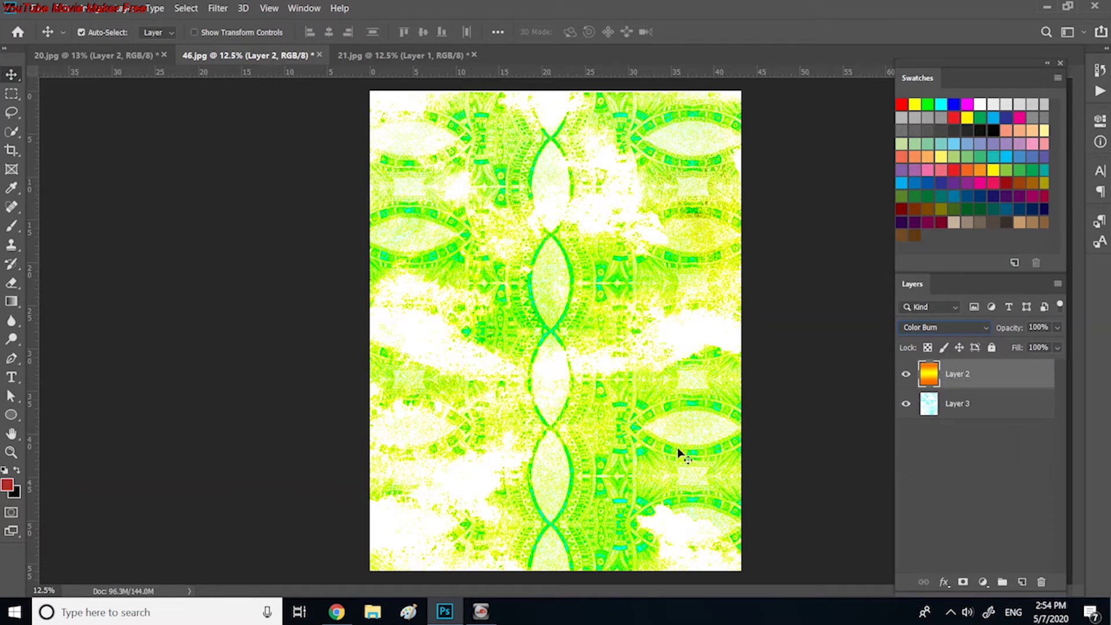
{"action": "left_click", "coordinate": [983, 326]}
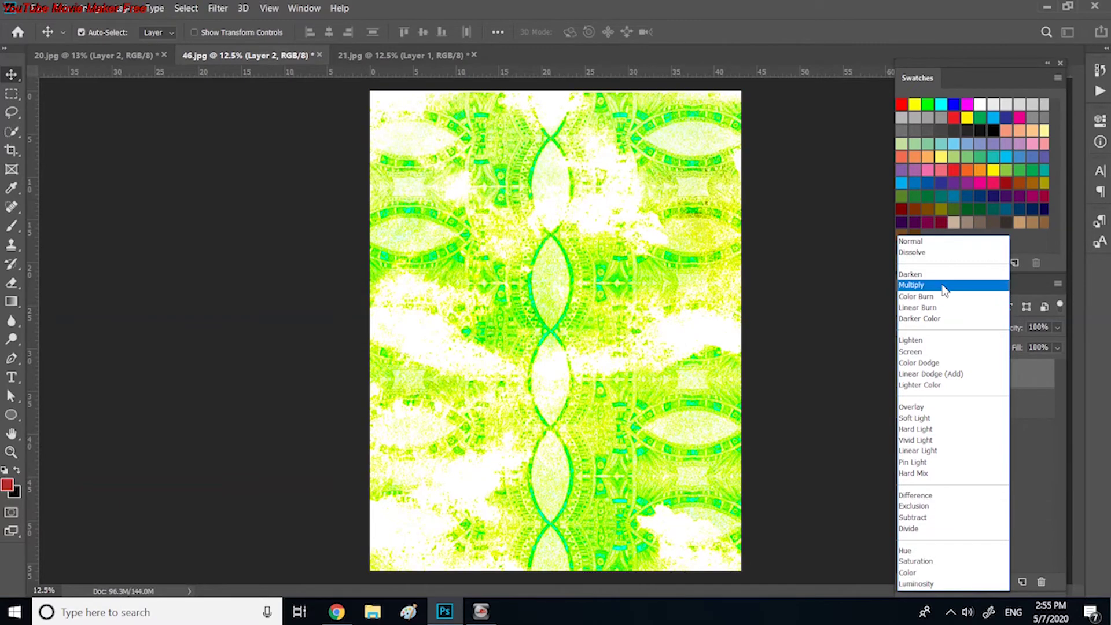
{"action": "left_click", "coordinate": [937, 303]}
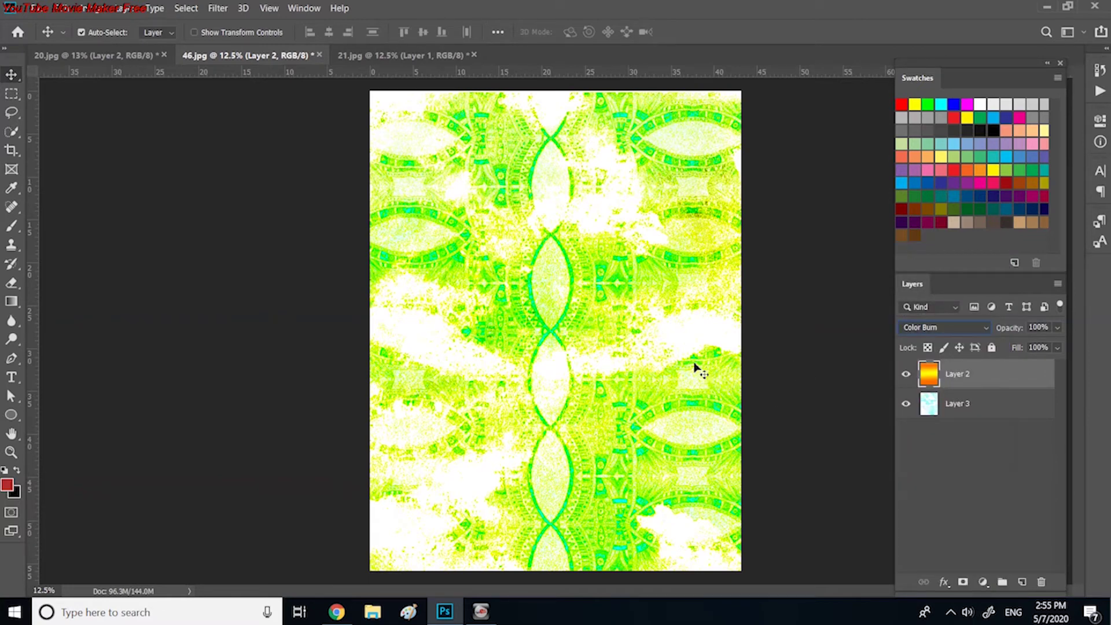
{"action": "left_click", "coordinate": [793, 336]}
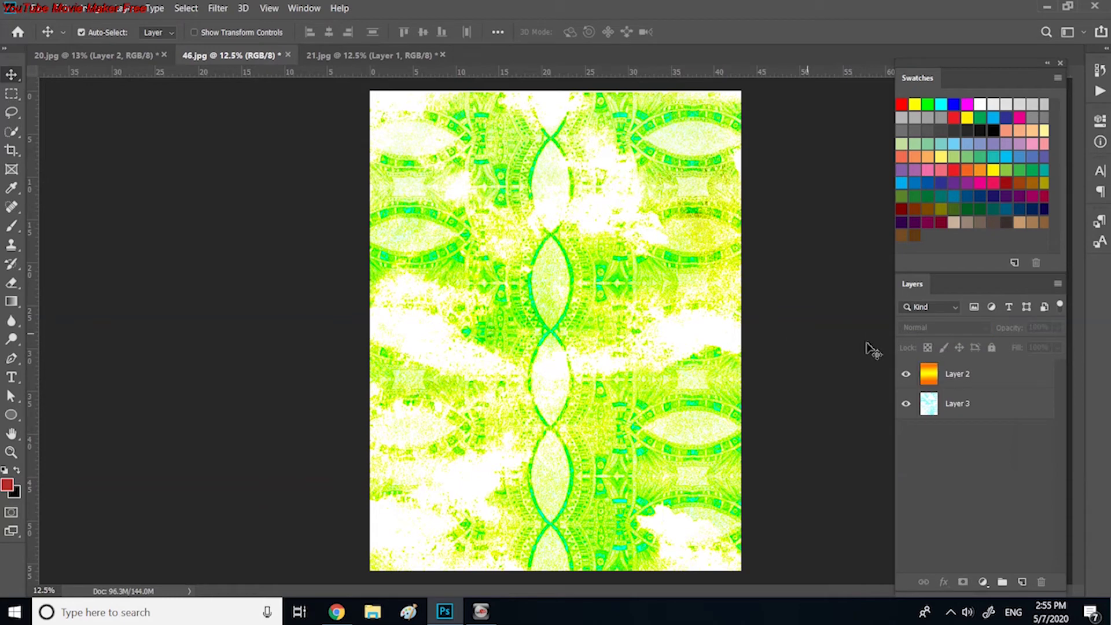
{"action": "key", "text": "ctrl+plus"}
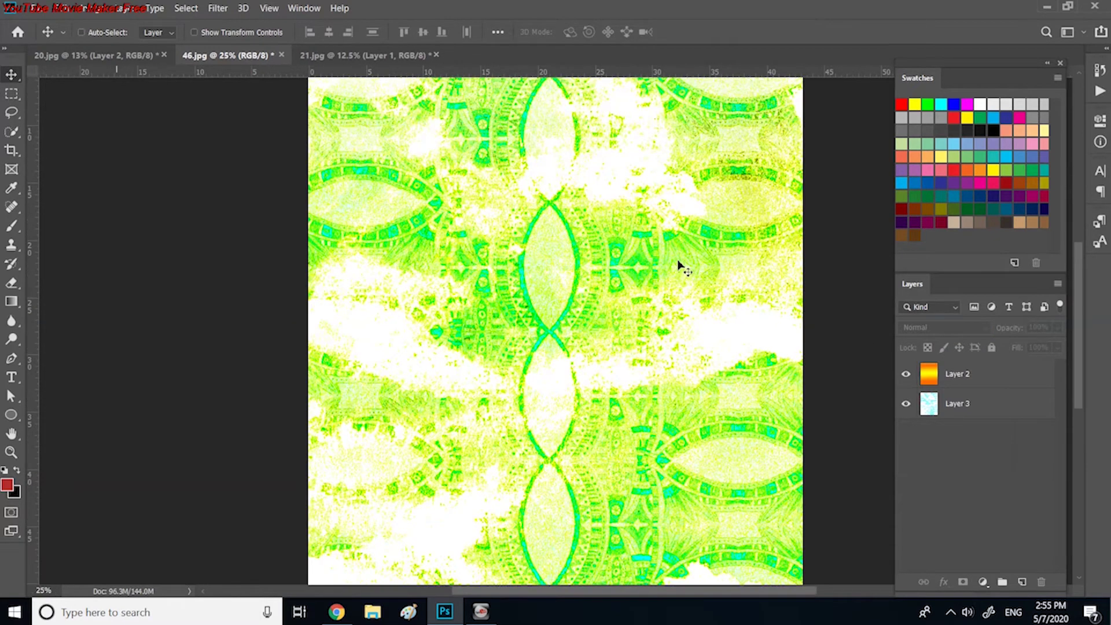
{"action": "key", "text": "ctrl+plus"}
{"action": "key", "text": "ctrl+plus"}
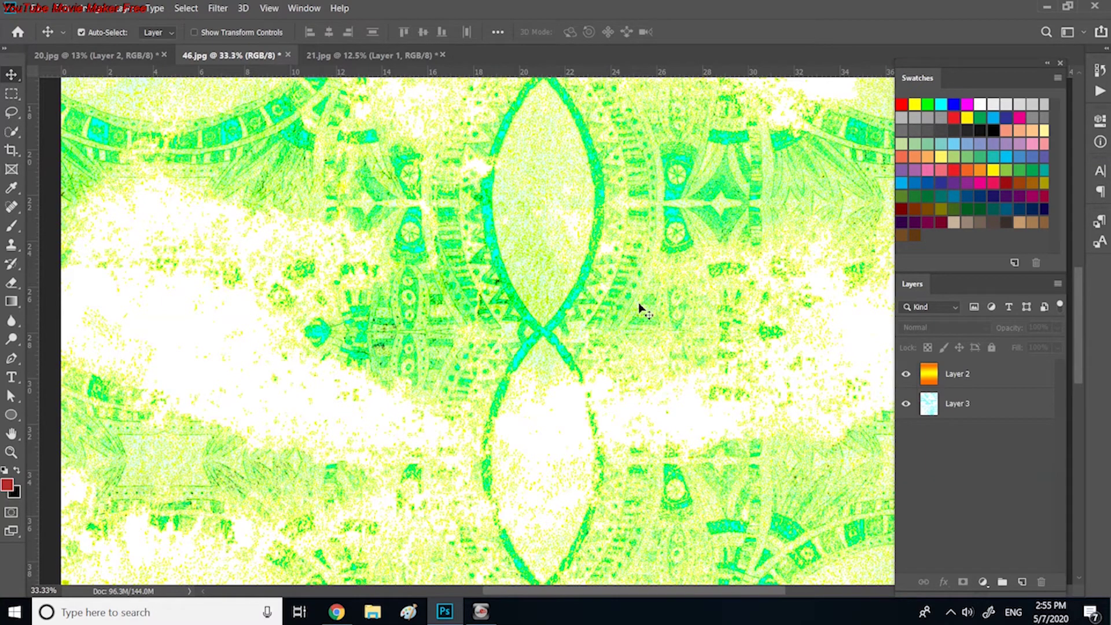
{"action": "key", "text": "XF86AudioRaiseVolume"}
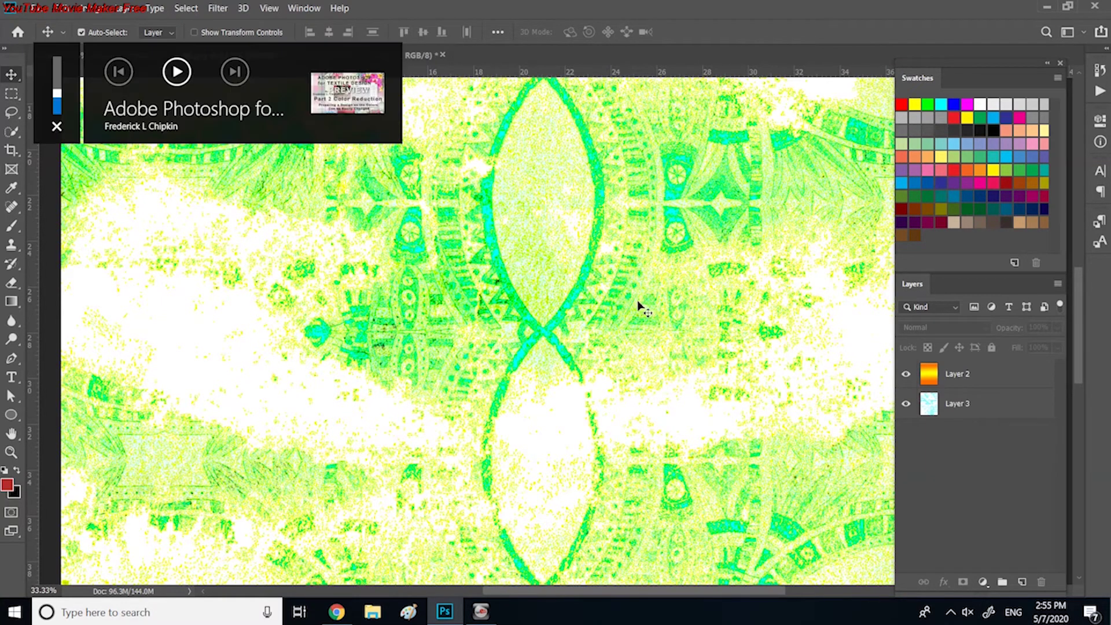
{"action": "left_click_drag", "start_coordinate": [643, 308], "coordinate": [622, 368]}
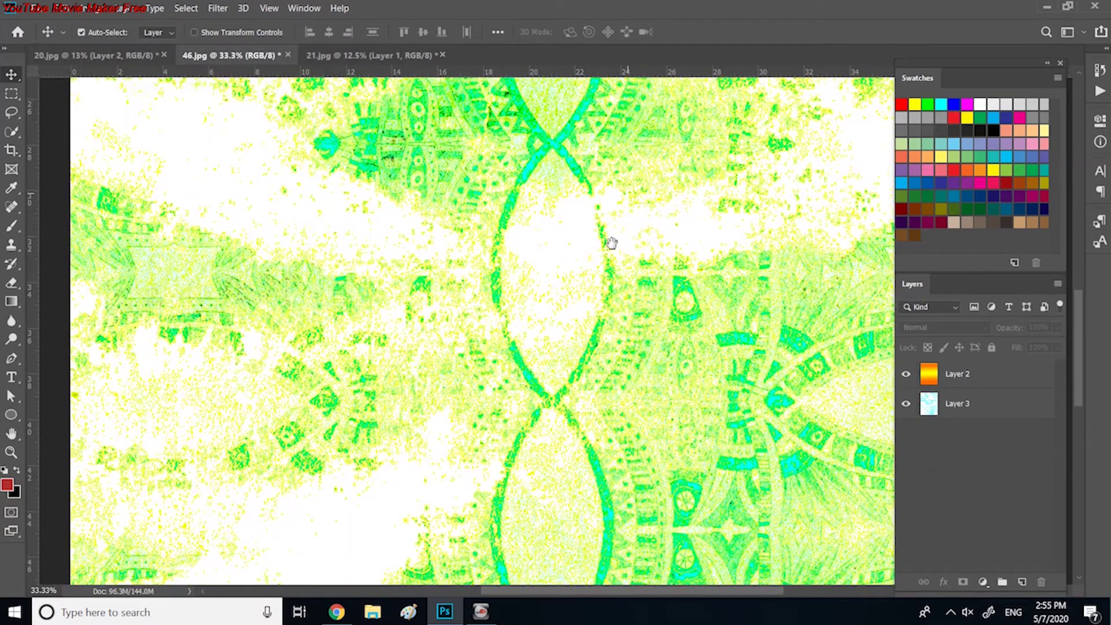
{"action": "left_click_drag", "start_coordinate": [585, 331], "coordinate": [588, 276]}
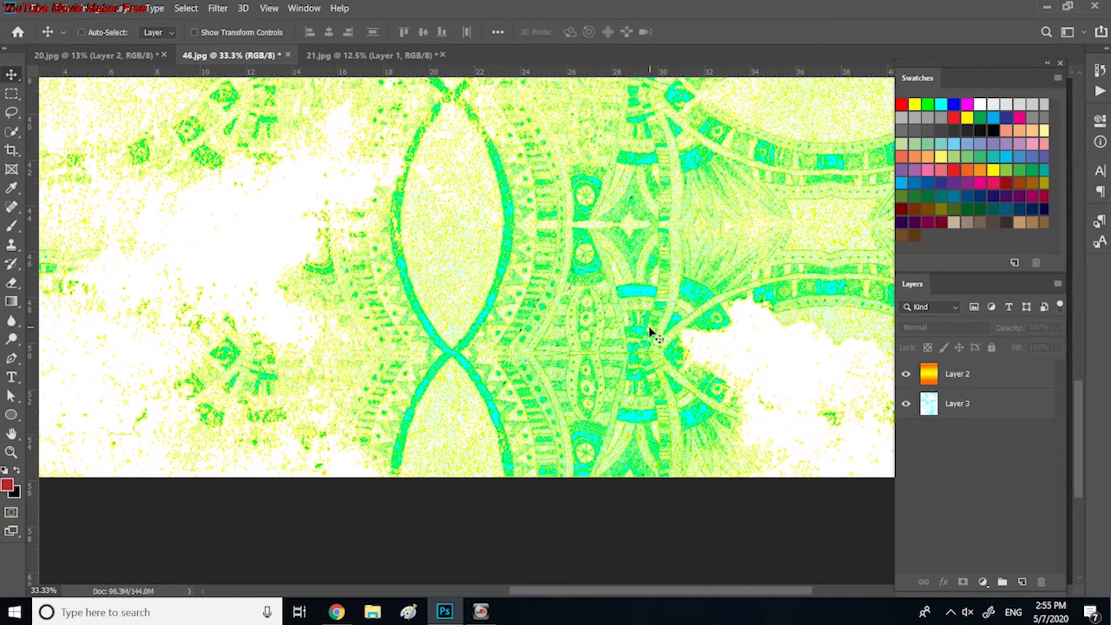
{"action": "key", "text": "ctrl+minus"}
{"action": "key", "text": "ctrl+minus"}
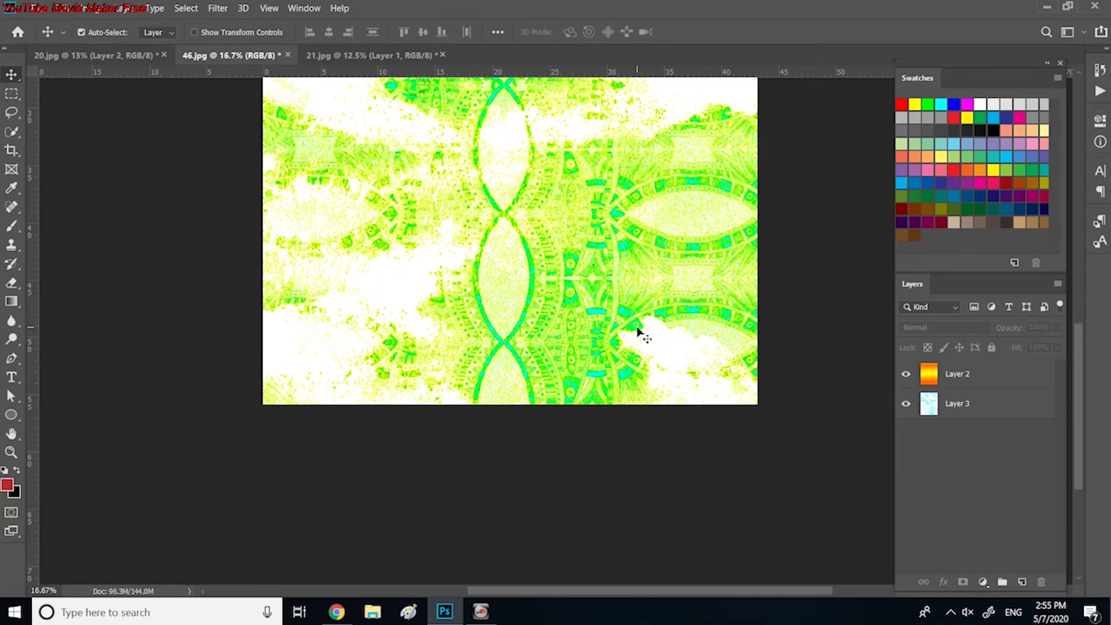
{"action": "key", "text": "ctrl+minus"}
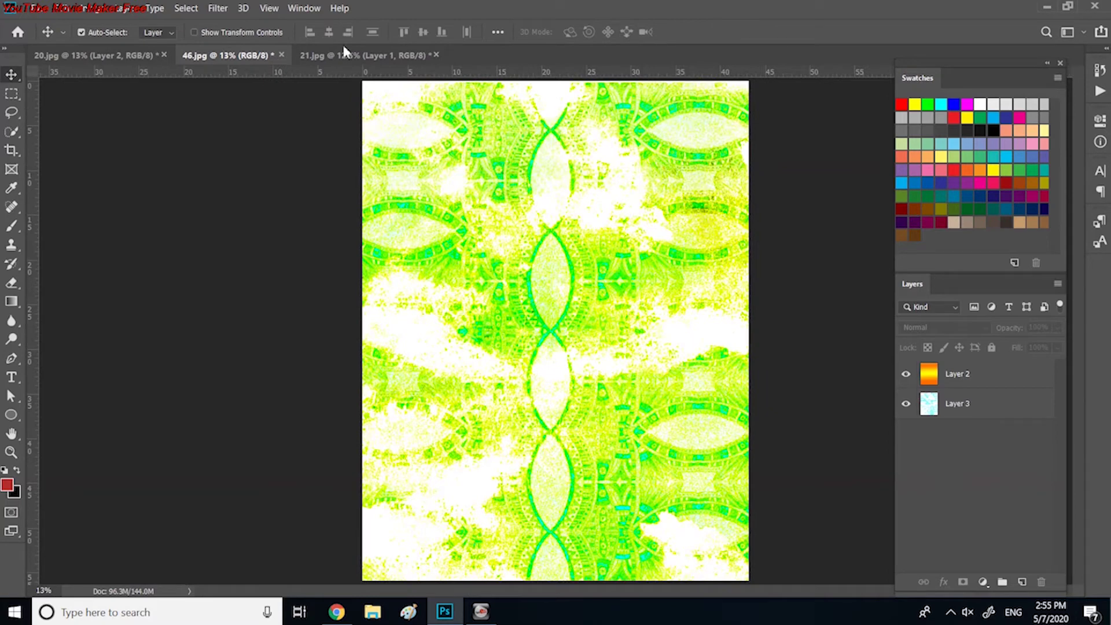
In 21.jpg, view the Background and floral layers each alone, then show both
{"action": "left_click", "coordinate": [341, 54]}
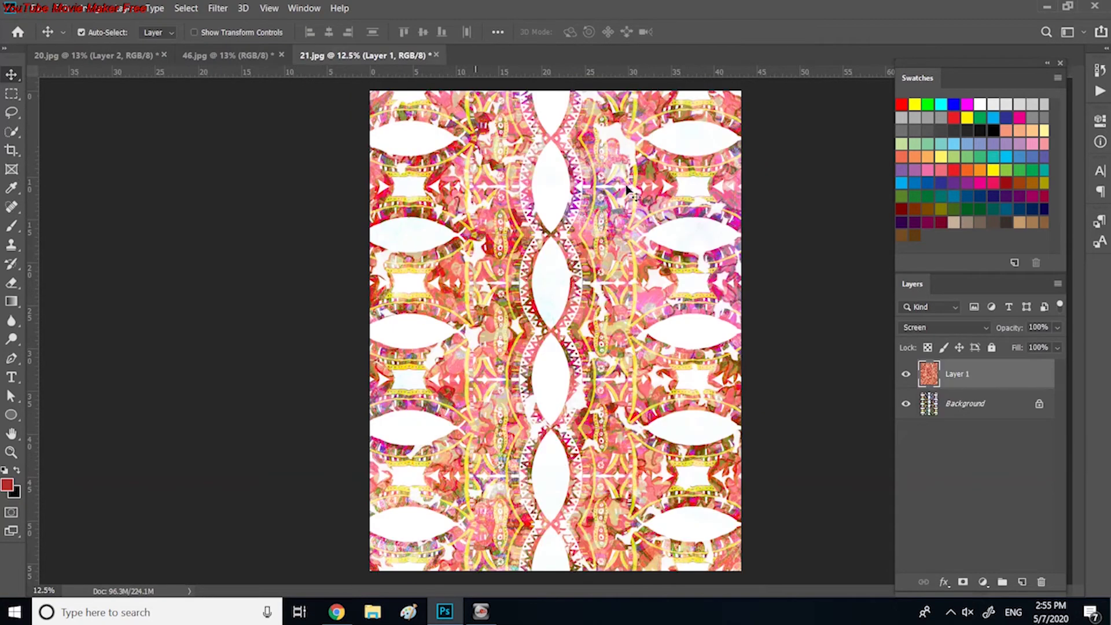
{"action": "left_click", "coordinate": [905, 374]}
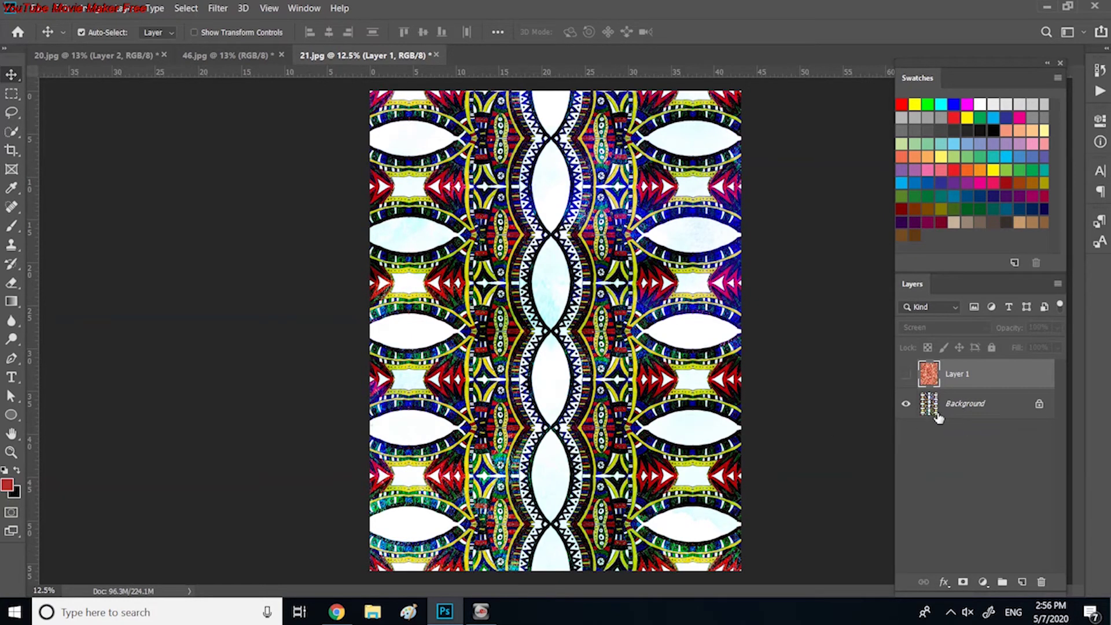
{"action": "left_click", "coordinate": [906, 403]}
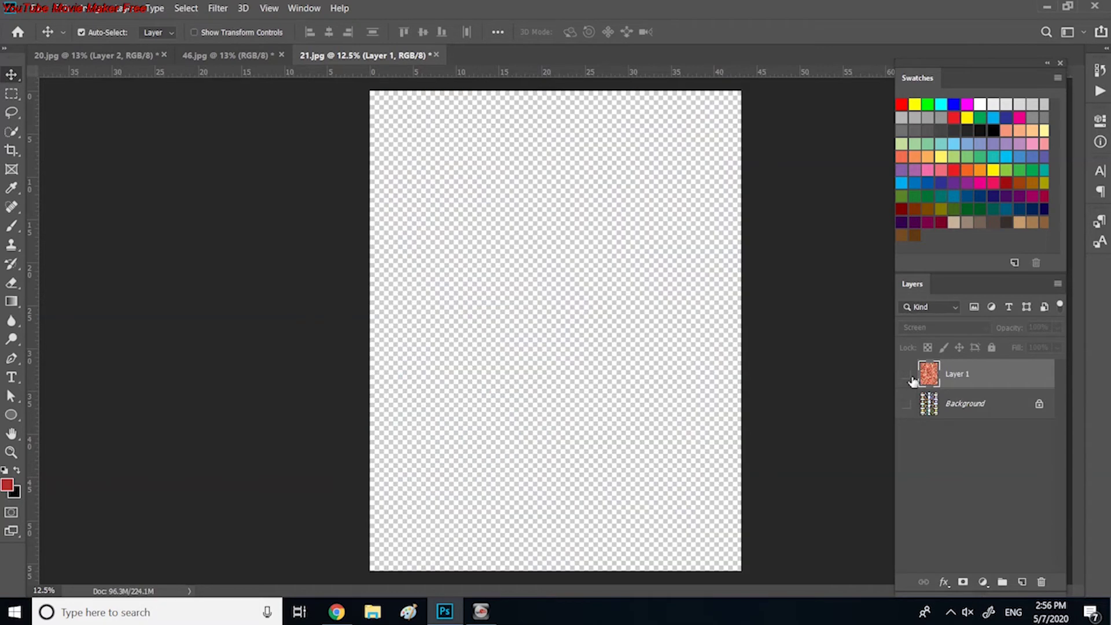
{"action": "left_click", "coordinate": [906, 374]}
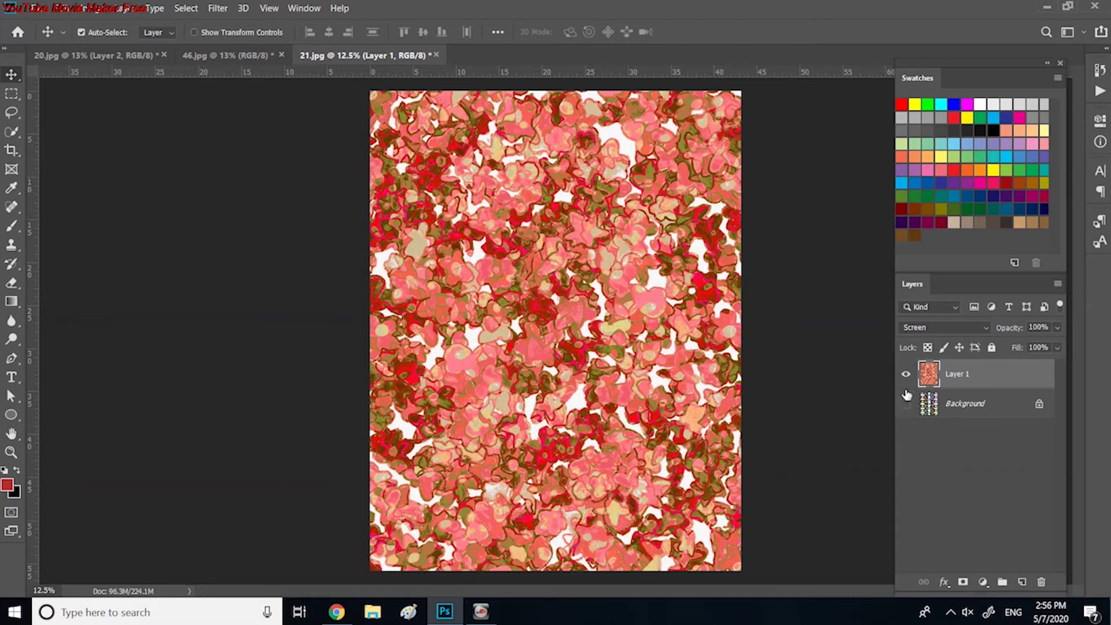
{"action": "left_click", "coordinate": [905, 404]}
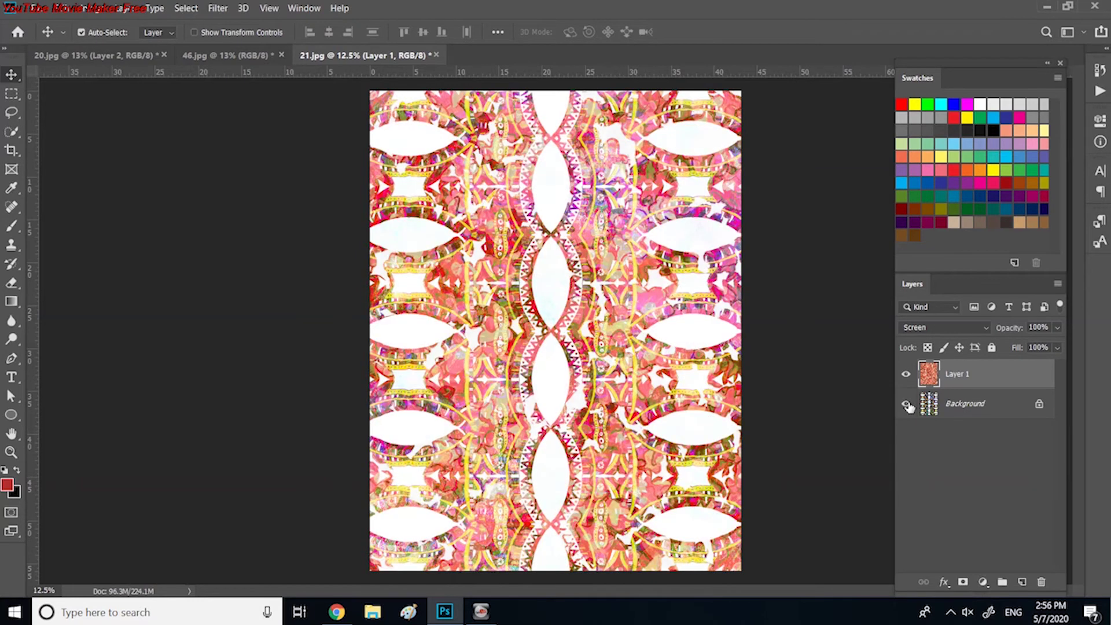
Keep the floral Layer 1 on Screen blending, then switch to the 20.jpg seashell document
{"action": "left_click", "coordinate": [983, 329]}
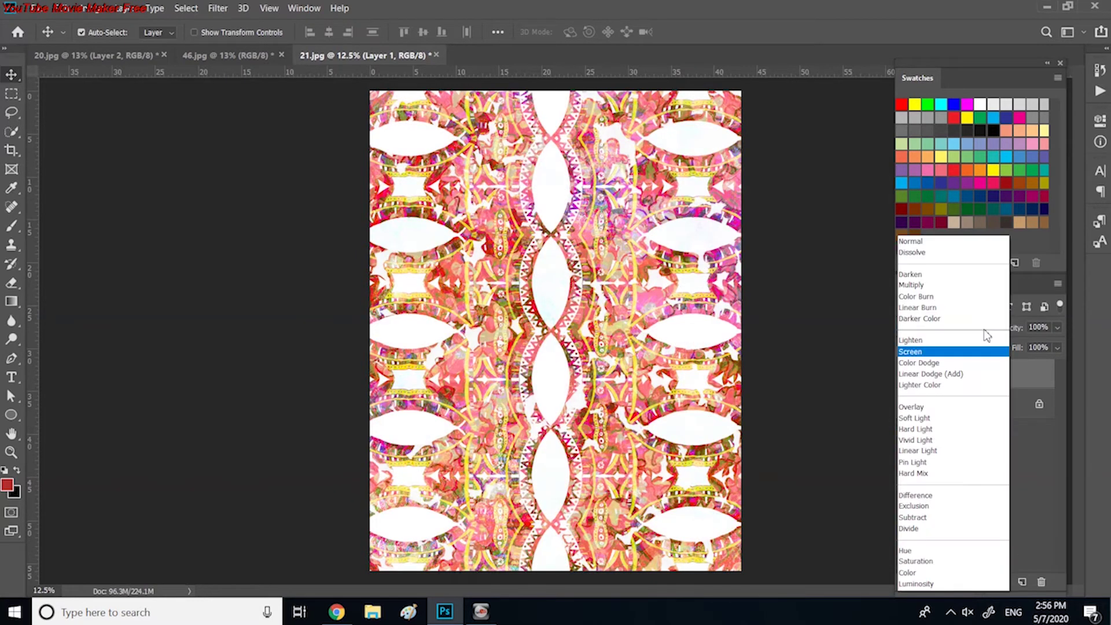
{"action": "left_click", "coordinate": [953, 353]}
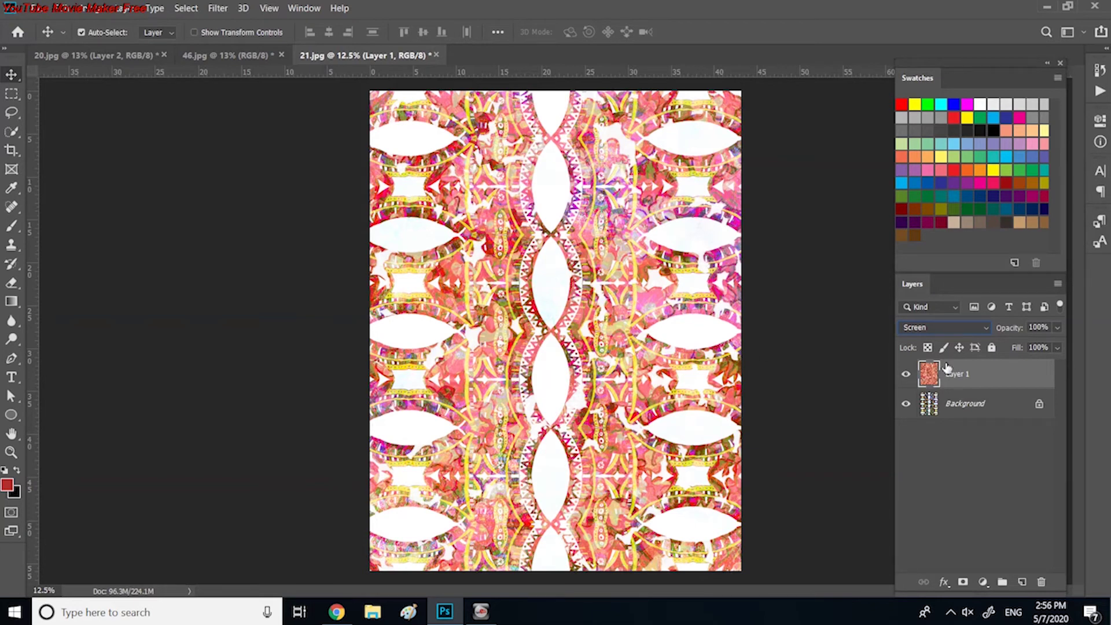
{"action": "left_click", "coordinate": [987, 326]}
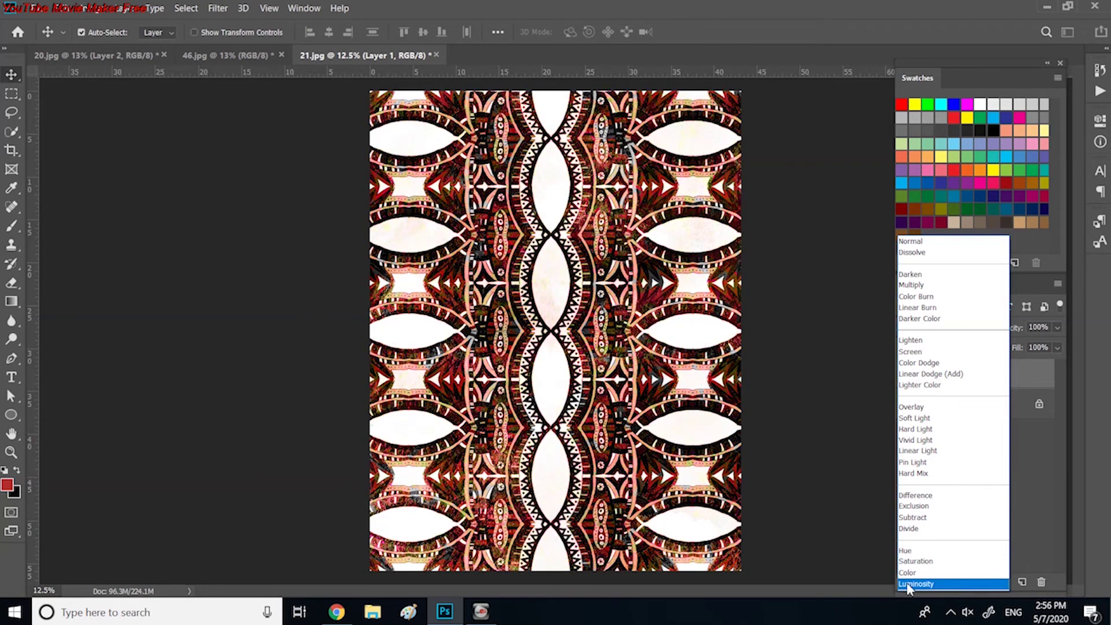
{"action": "left_click", "coordinate": [960, 355]}
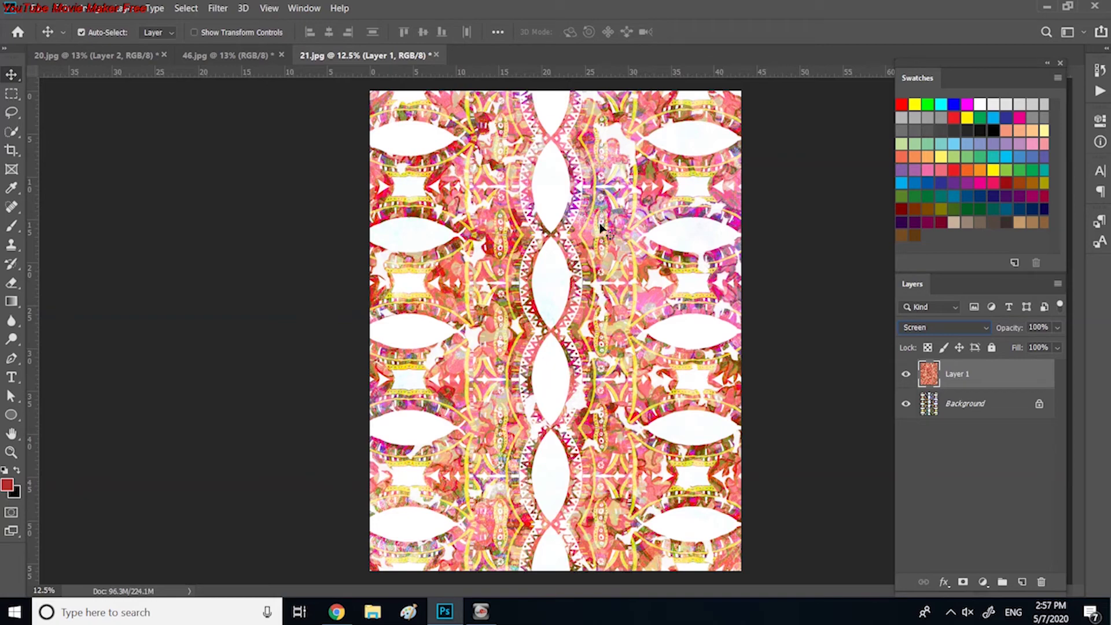
{"action": "left_click", "coordinate": [126, 56]}
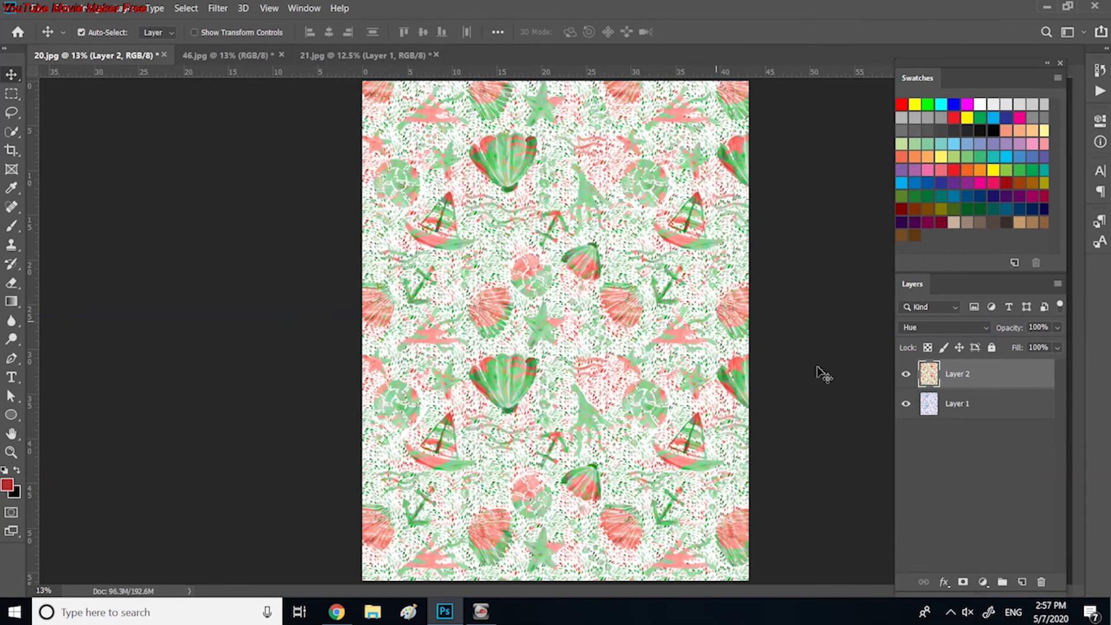
{"action": "left_click", "coordinate": [979, 328]}
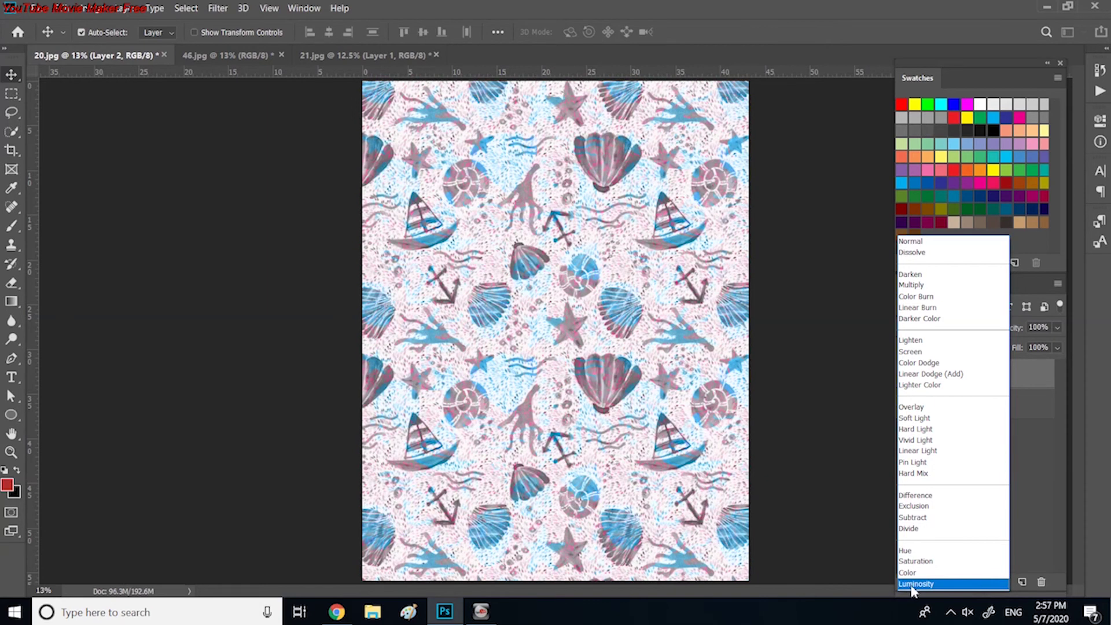
{"action": "left_click", "coordinate": [912, 553]}
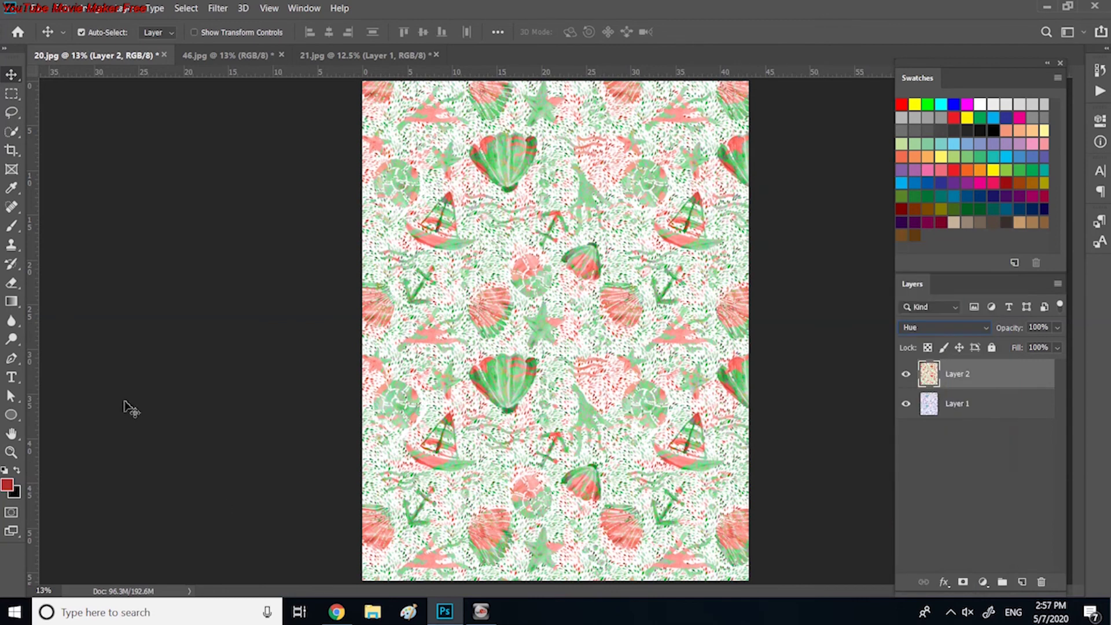
{"action": "left_click", "coordinate": [205, 56]}
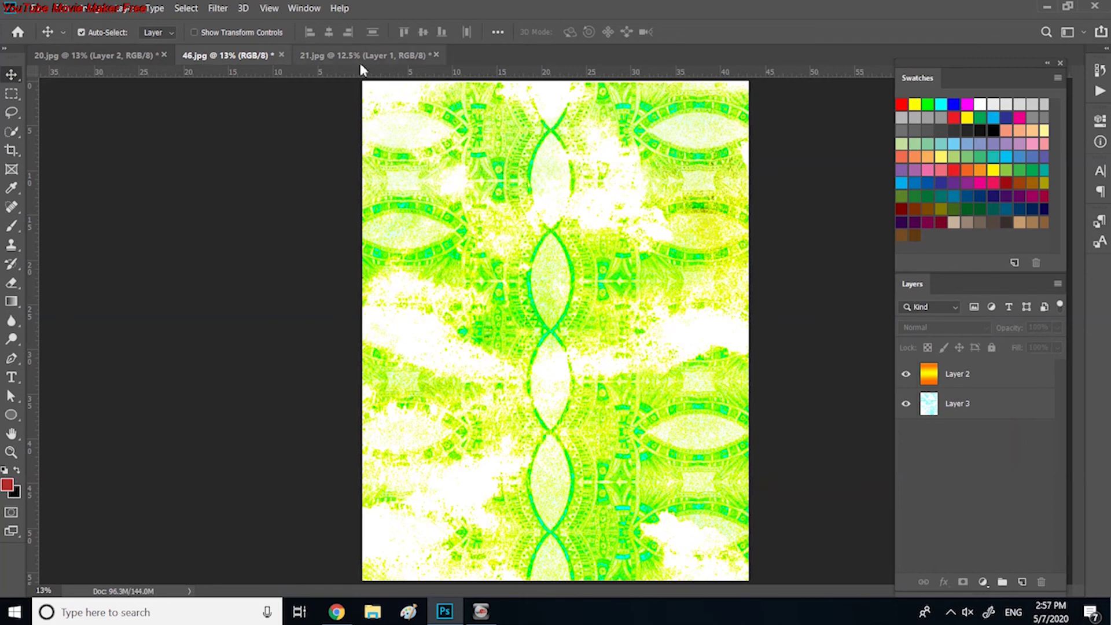
Switch to the 21.jpg floral design document
{"action": "left_click", "coordinate": [353, 56]}
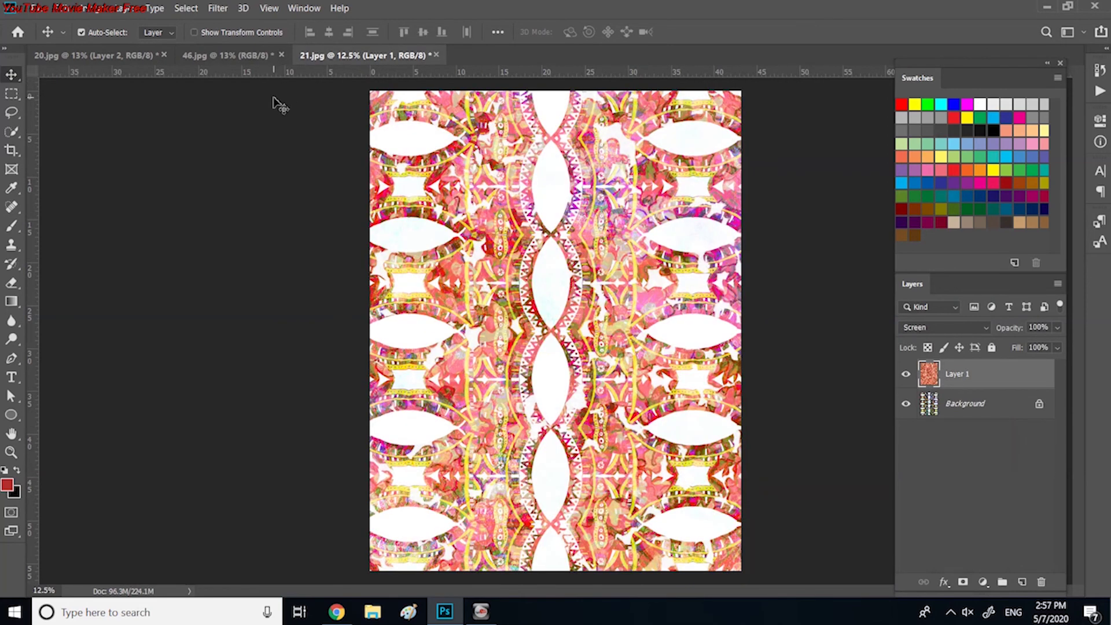